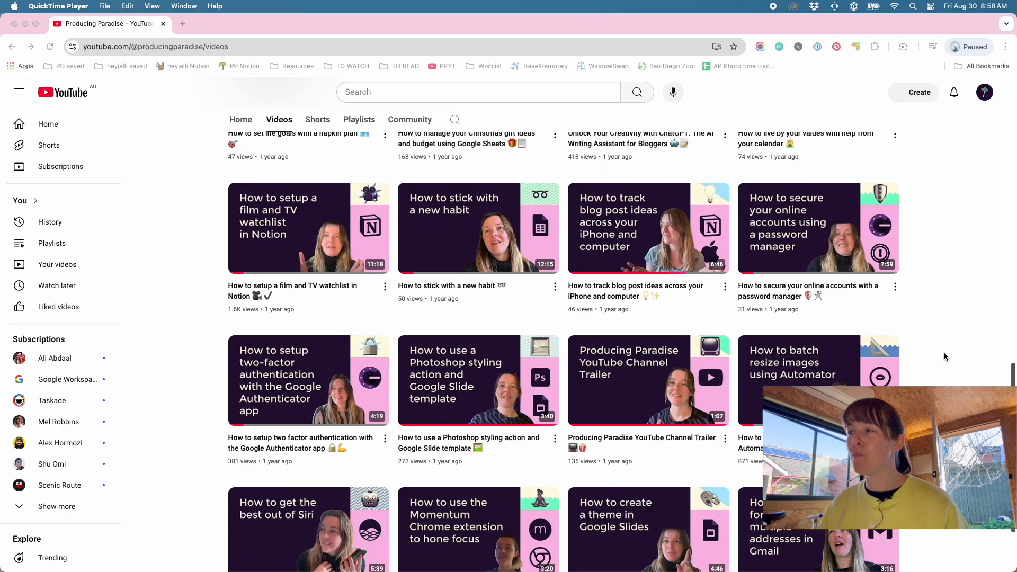
Step: Look through the existing video thumbnails on the Producing Paradise channel's Videos page
scroll(945, 356, down, 3)
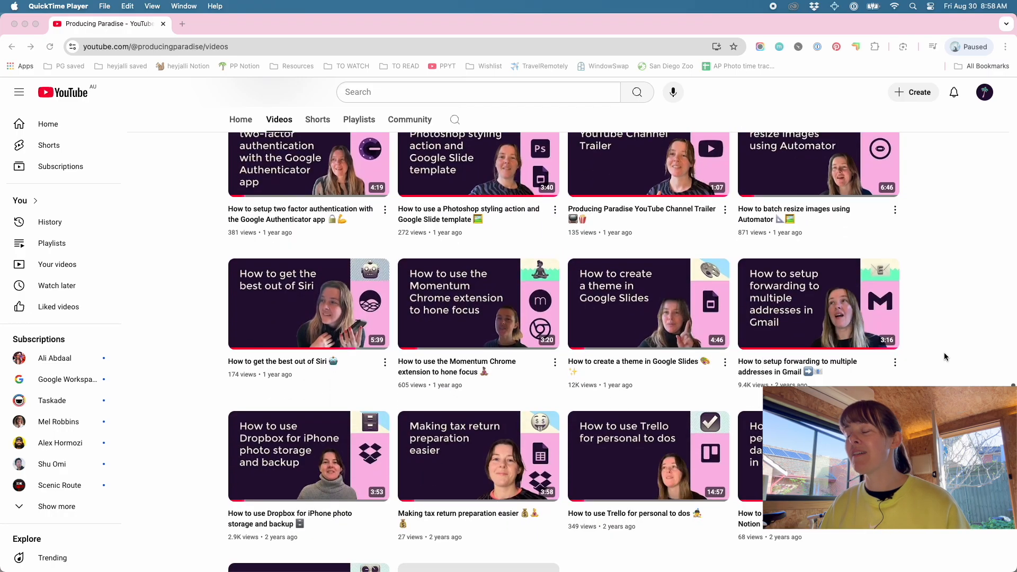
scroll(945, 356, down, 3)
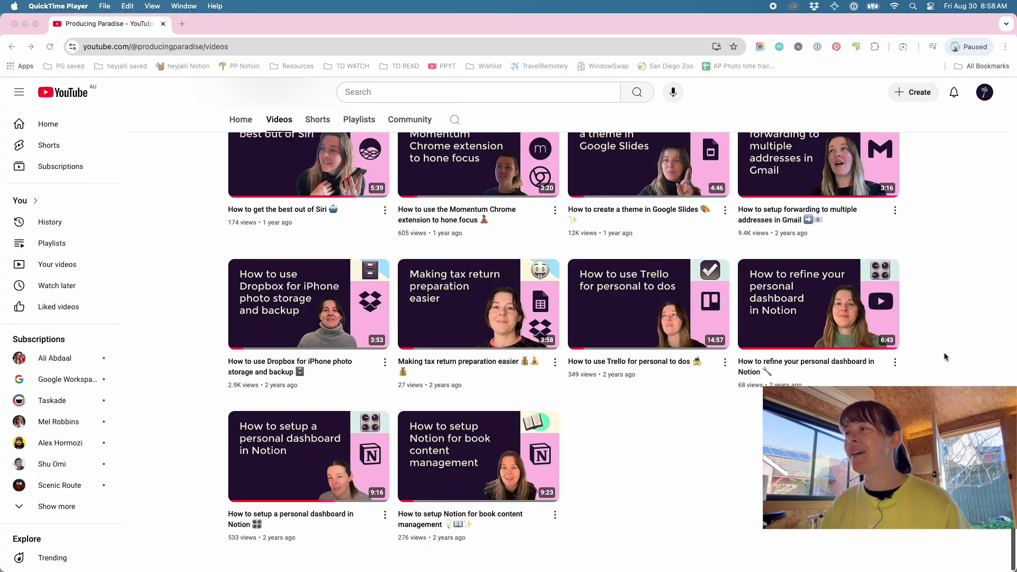
scroll(946, 354, up, 10)
scroll(946, 353, up, 10)
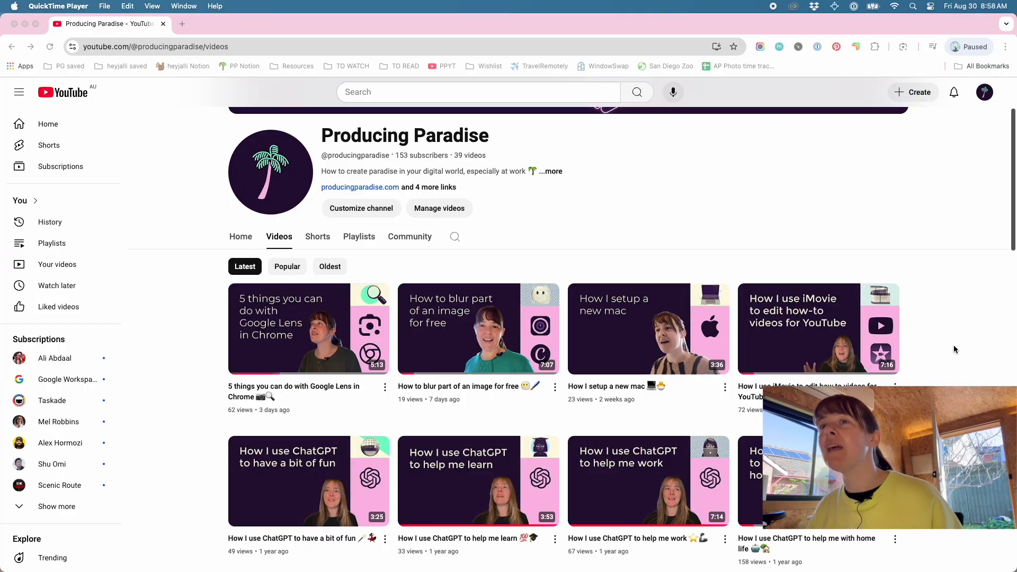
Step: Switch to Photoshop and duplicate the visible layer in the Title text group as "How to create a consistent YouTube thumbnail in Photoshop"
click(23, 330)
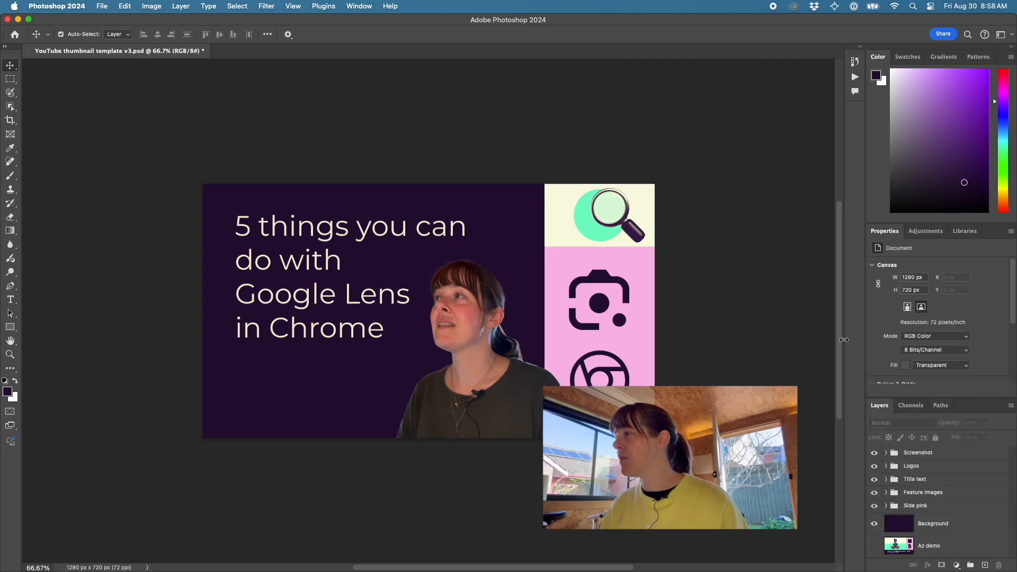
click(901, 481)
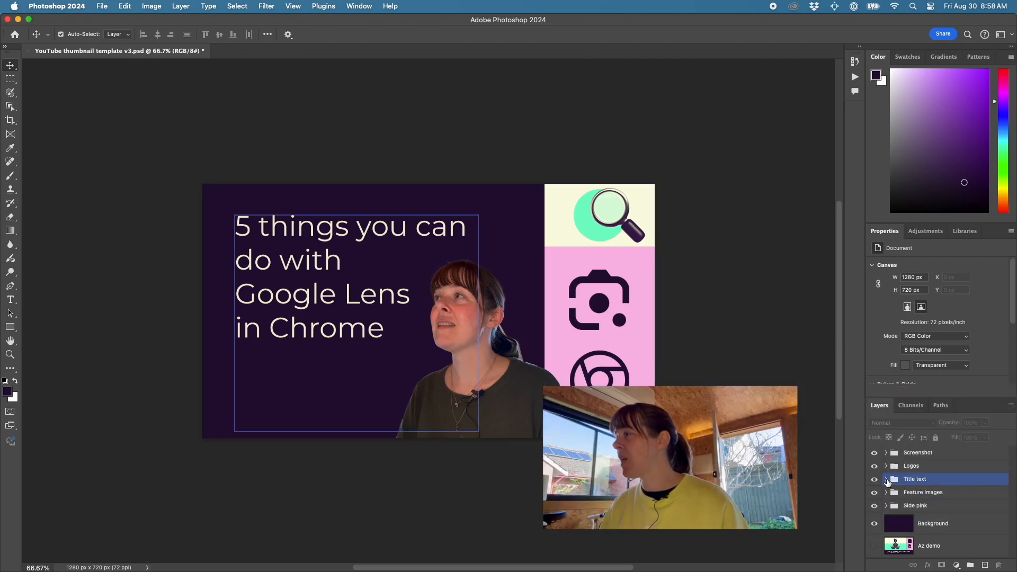
click(885, 479)
scroll(935, 505, down, 3)
scroll(934, 505, down, 2)
click(948, 524)
right_click(948, 524)
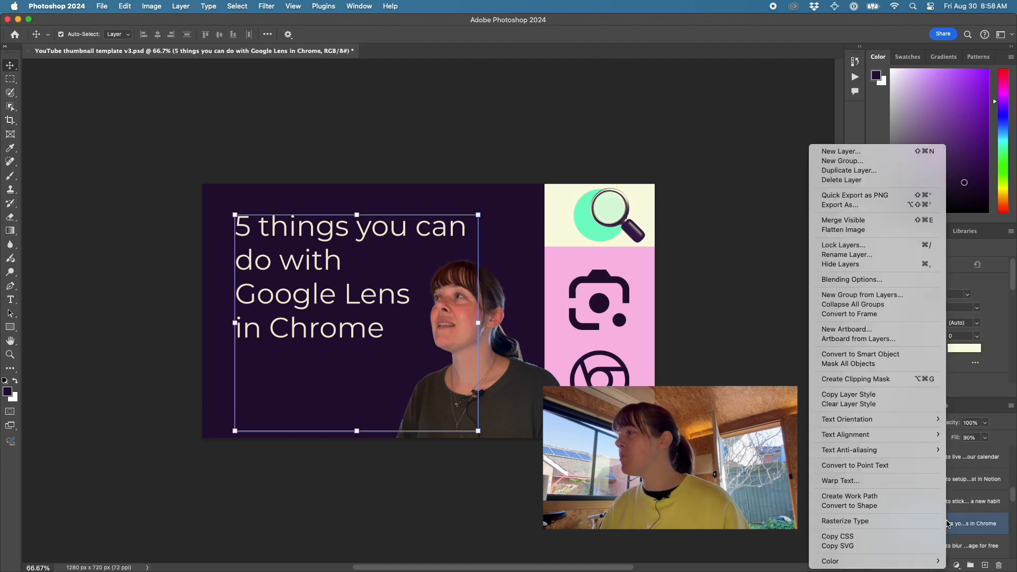
click(841, 170)
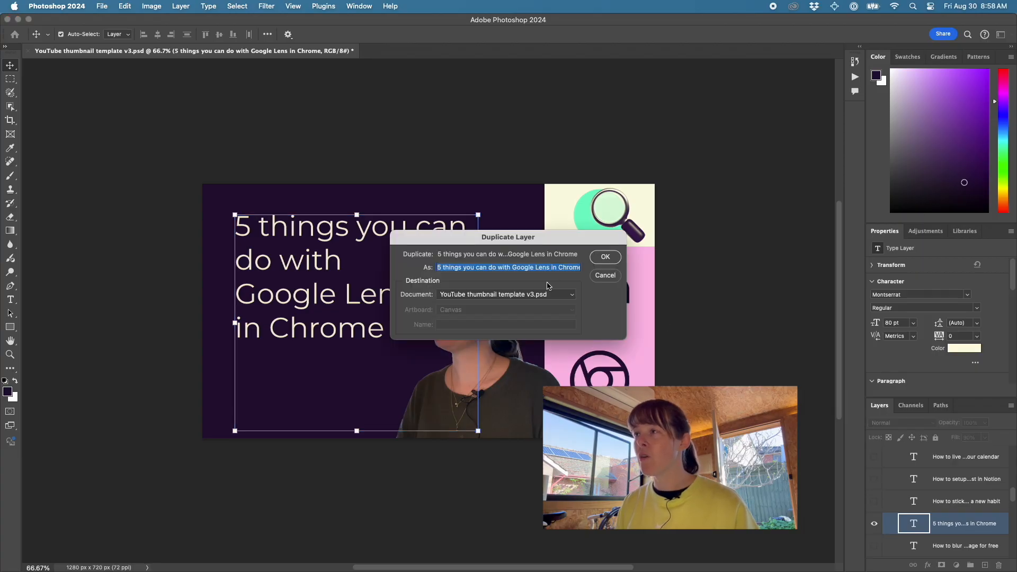
text(How to create a consistent You)
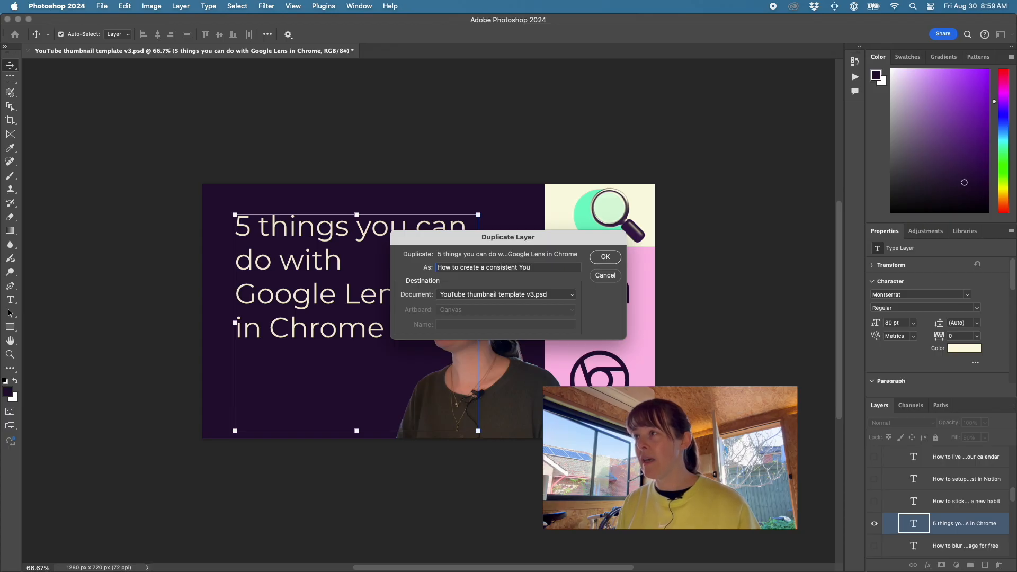
text(nail in Photoshop)
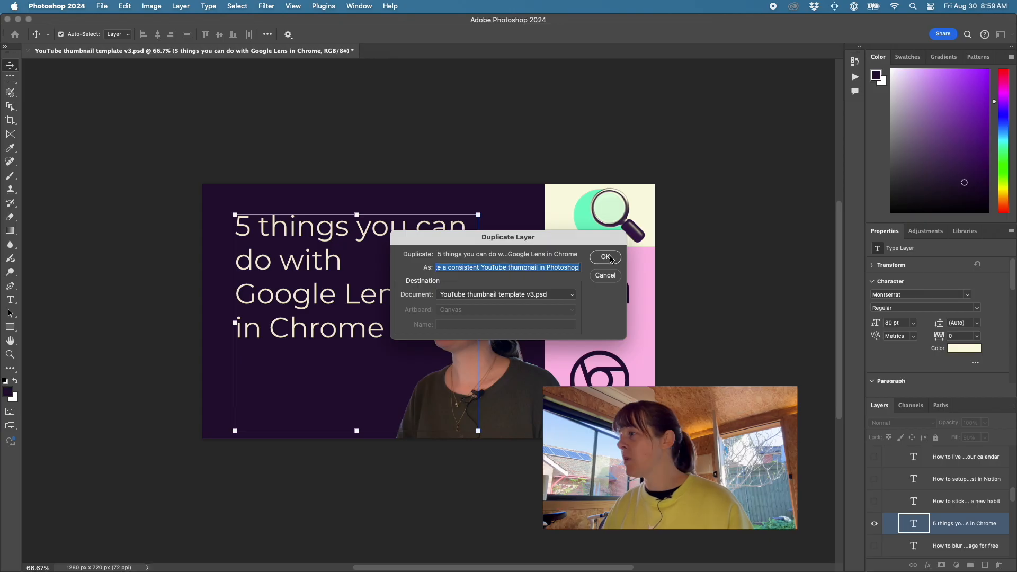
key(Return)
Step: Hide the original "5 things you can do with Google Lens in Chrome" title layer and keep only its copy selected
shift+click(881, 554)
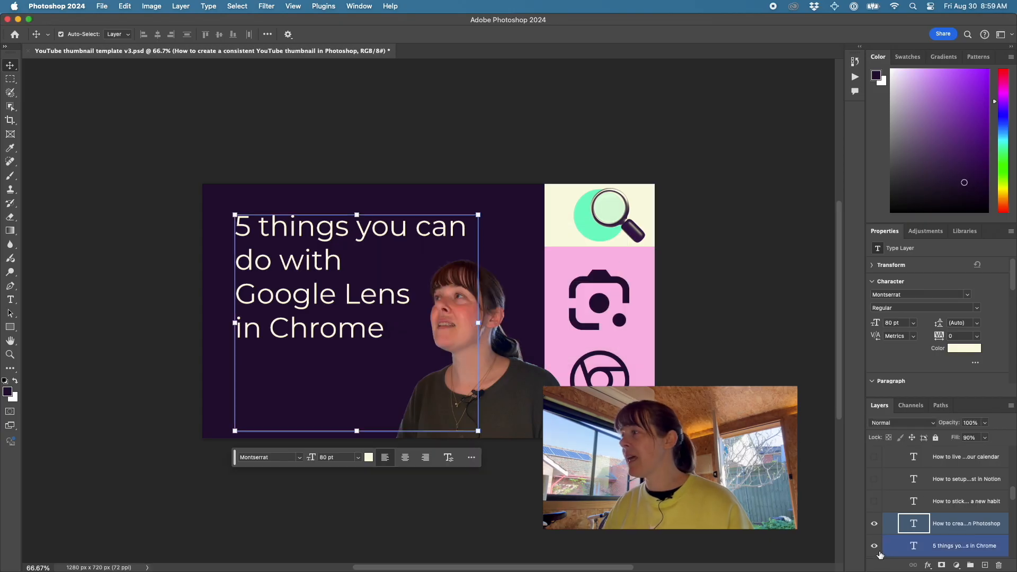
click(875, 550)
super+click(904, 551)
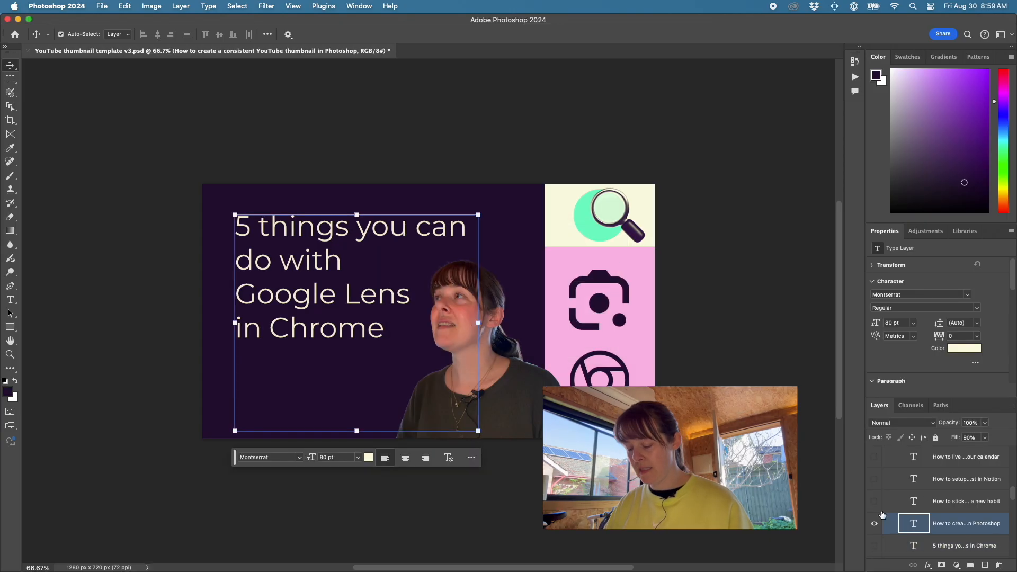
Step: Replace the copied title's text with "How to create a consistent YouTube thumbnail in Photoshop"
double_click(325, 314)
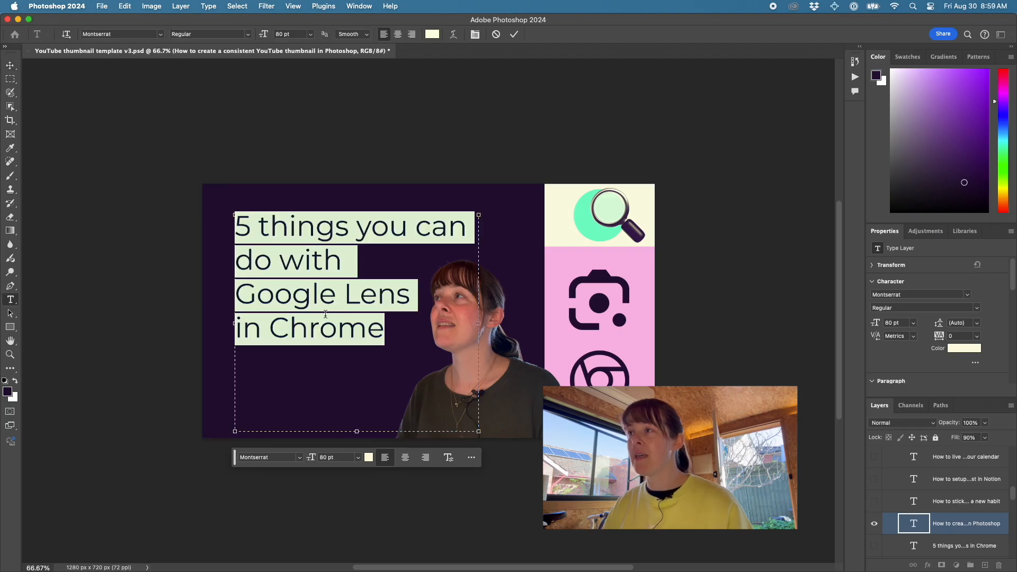
text(How to create a consistent YouTube thumbnail in Photoshop)
key(Escape)
key(v)
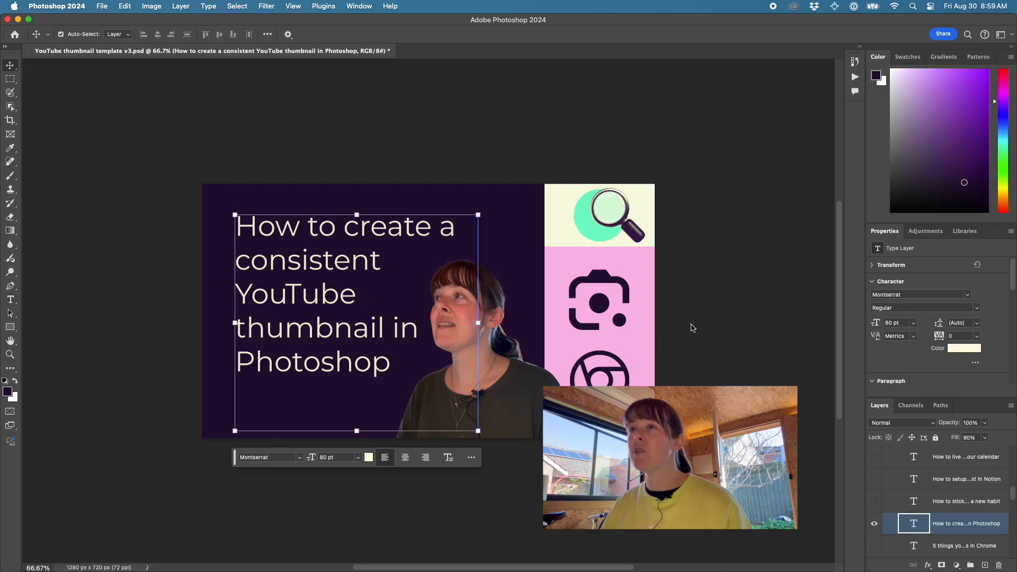
mouse_move(12, 67)
click(106, 121)
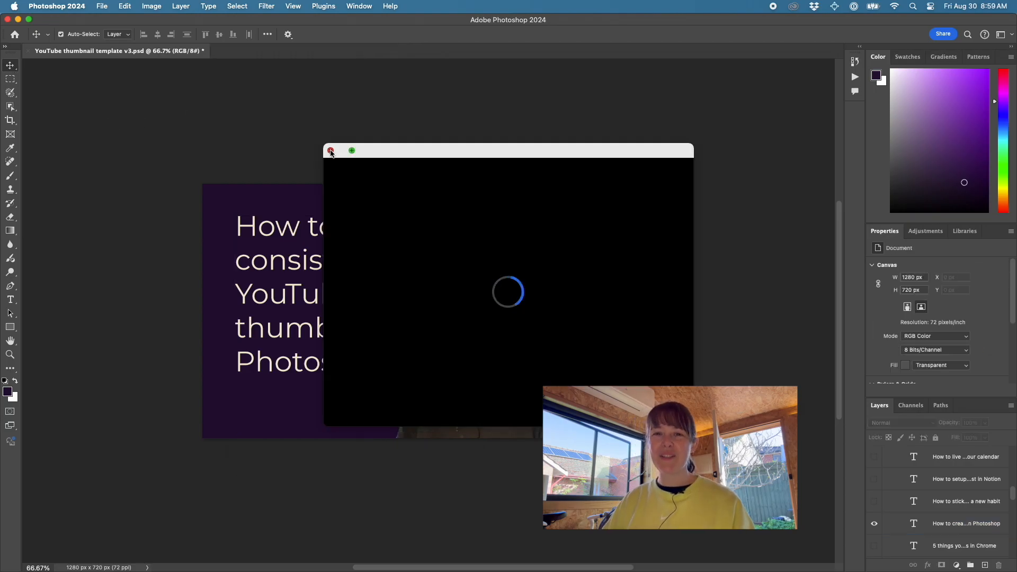
click(330, 150)
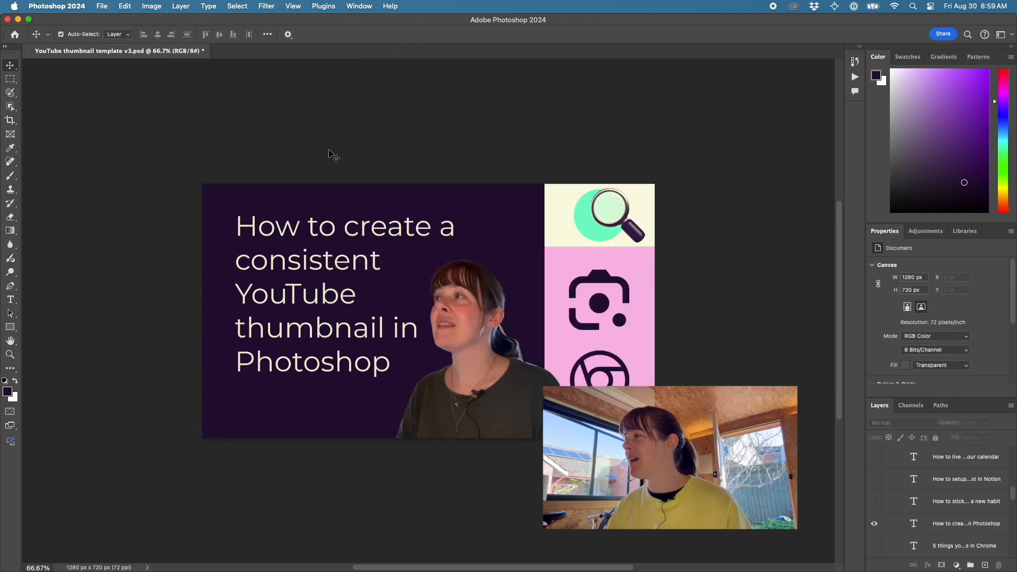
Step: Collapse the Title text group and rename the first layer in the Logos group to "Google Lens"
scroll(915, 494, up, 10)
click(906, 483)
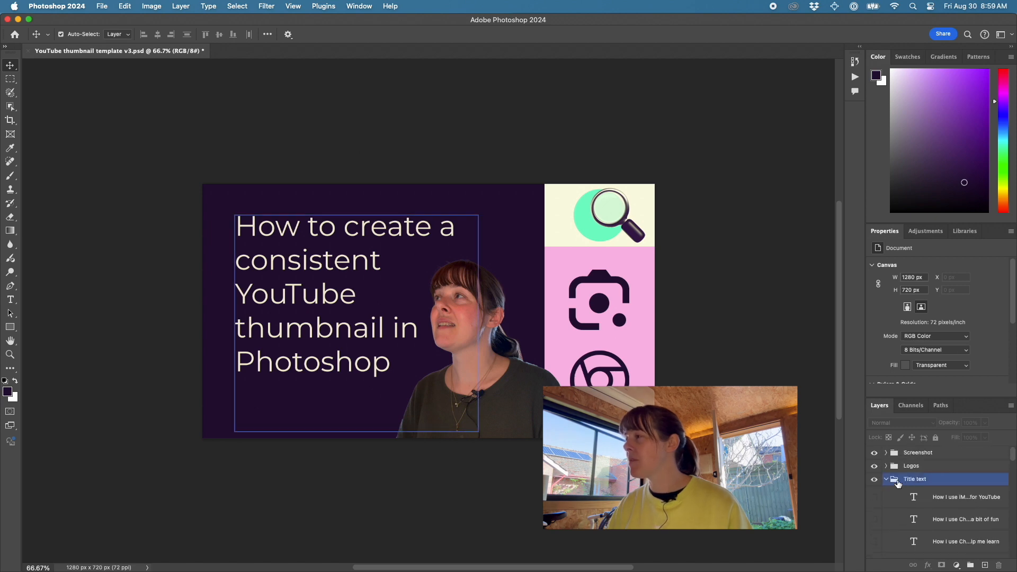
click(884, 479)
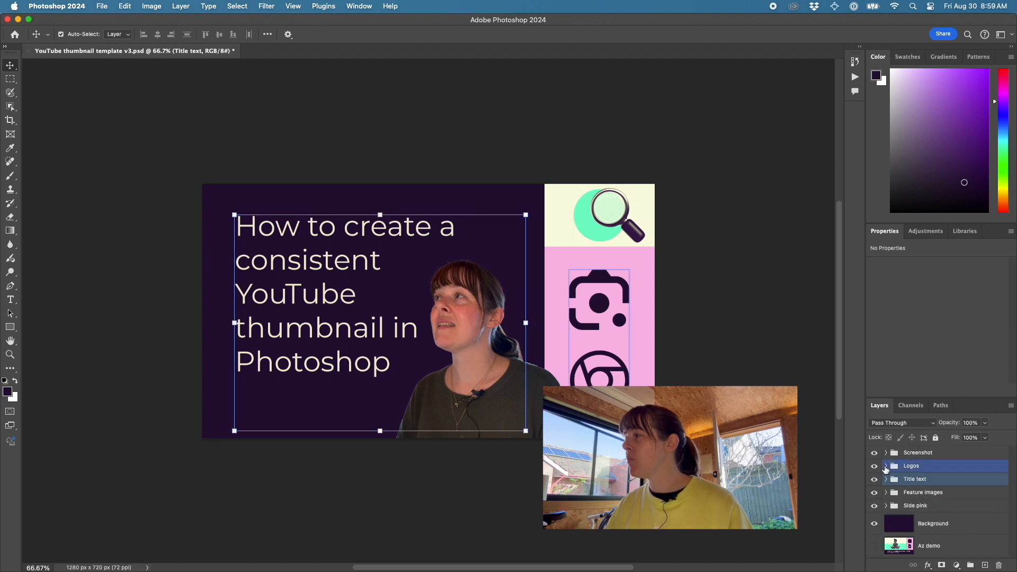
click(885, 467)
click(961, 485)
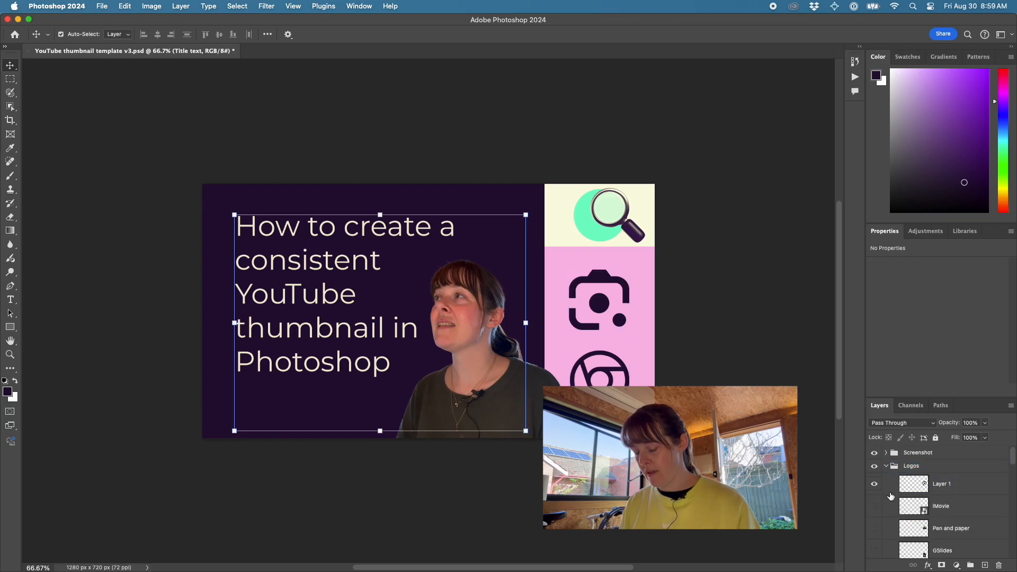
double_click(947, 484)
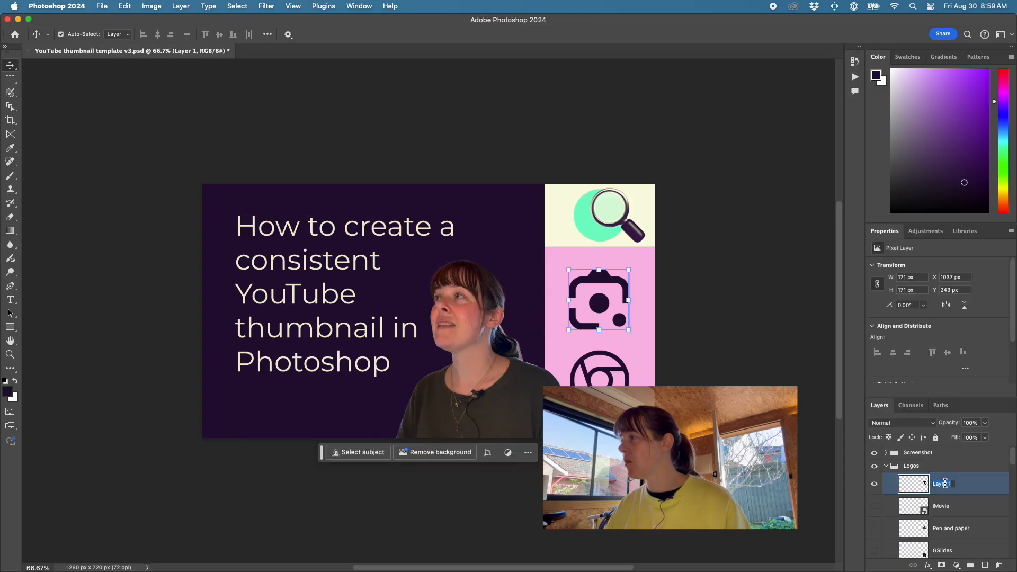
text(Google Lens)
key(Return)
Step: Hide the Google Lens and Chrome logo layers and show the Photoshop logo layer in the Logos group
click(875, 486)
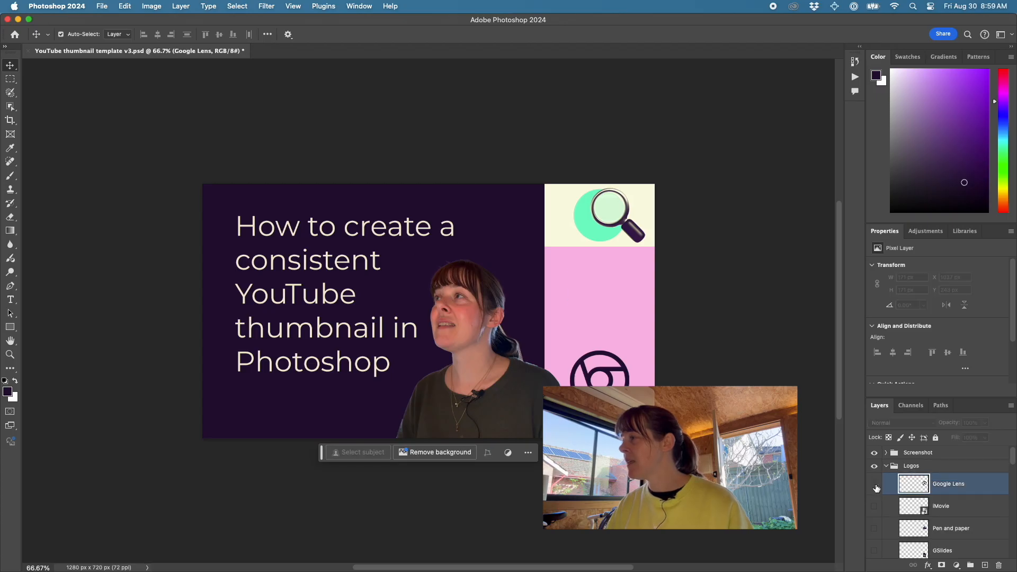
scroll(927, 508, down, 2)
scroll(927, 510, down, 5)
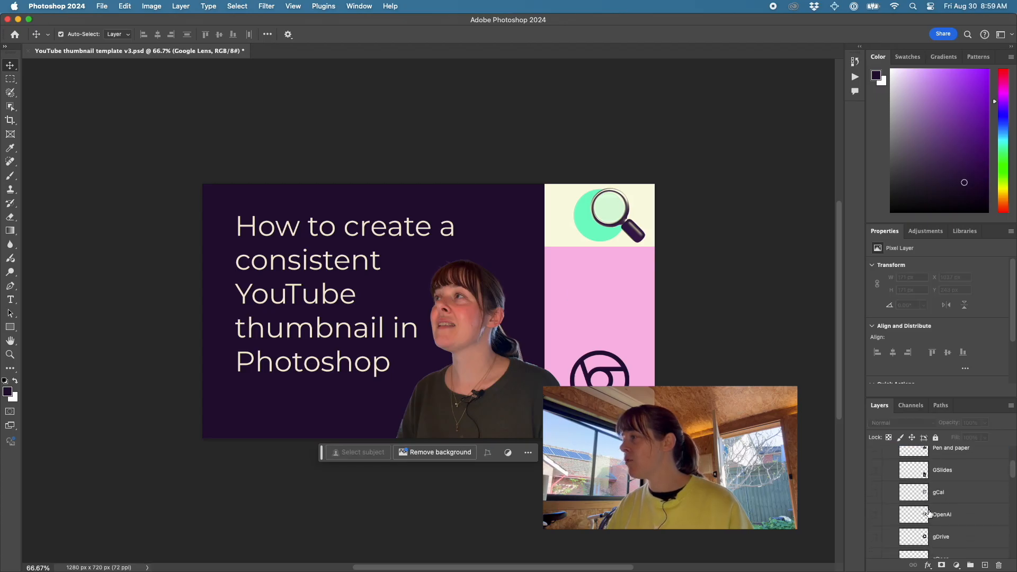
scroll(928, 510, down, 5)
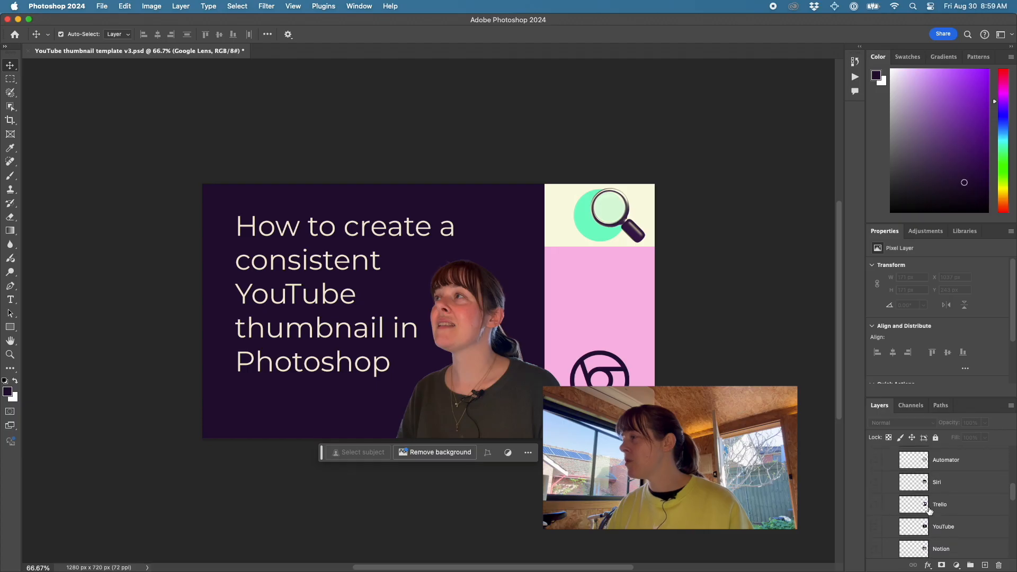
click(916, 511)
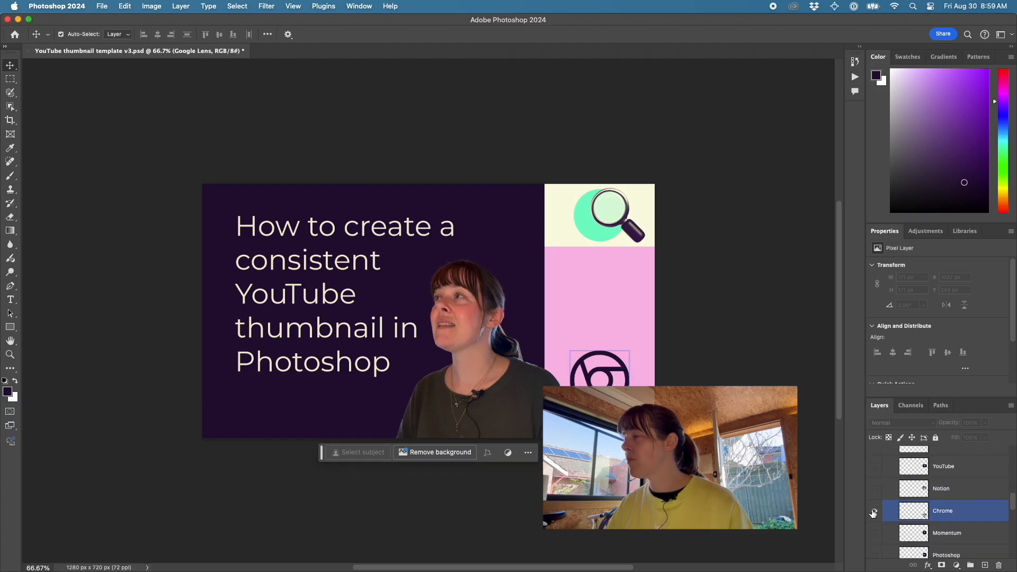
click(873, 513)
scroll(874, 524, down, 1)
click(874, 535)
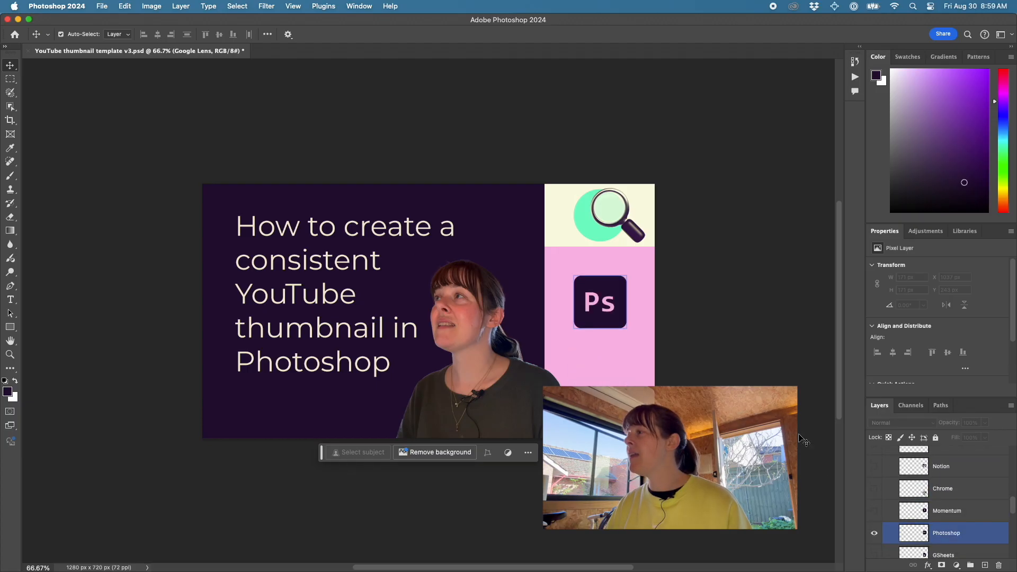
click(819, 461)
Step: Collapse the Logos group and expand the Screenshot group
scroll(923, 476, up, 10)
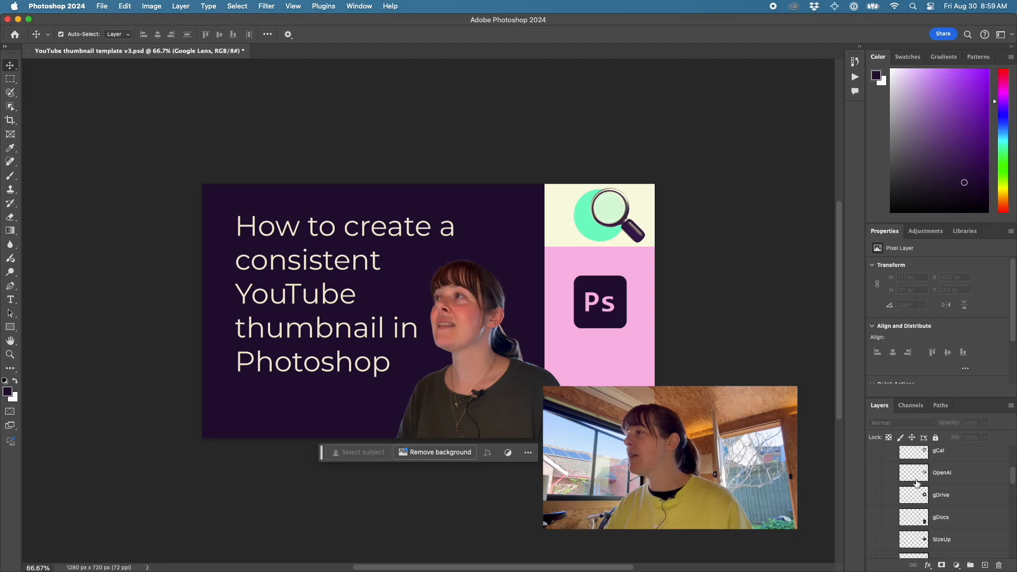
click(886, 465)
click(886, 452)
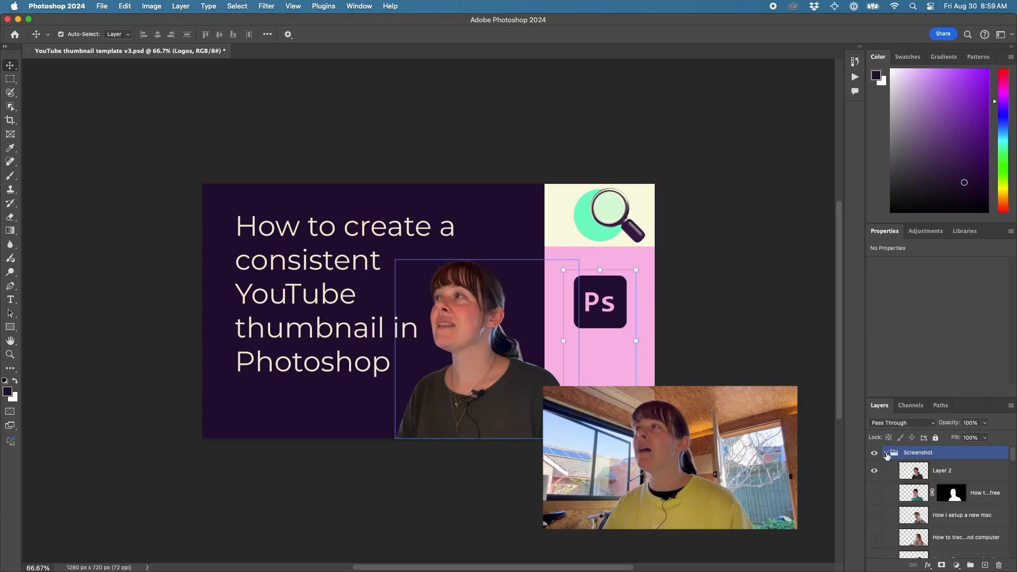
Step: Switch to Finder and open IMG_6549.MOV from the Desktop in QuickTime Player
click(21, 115)
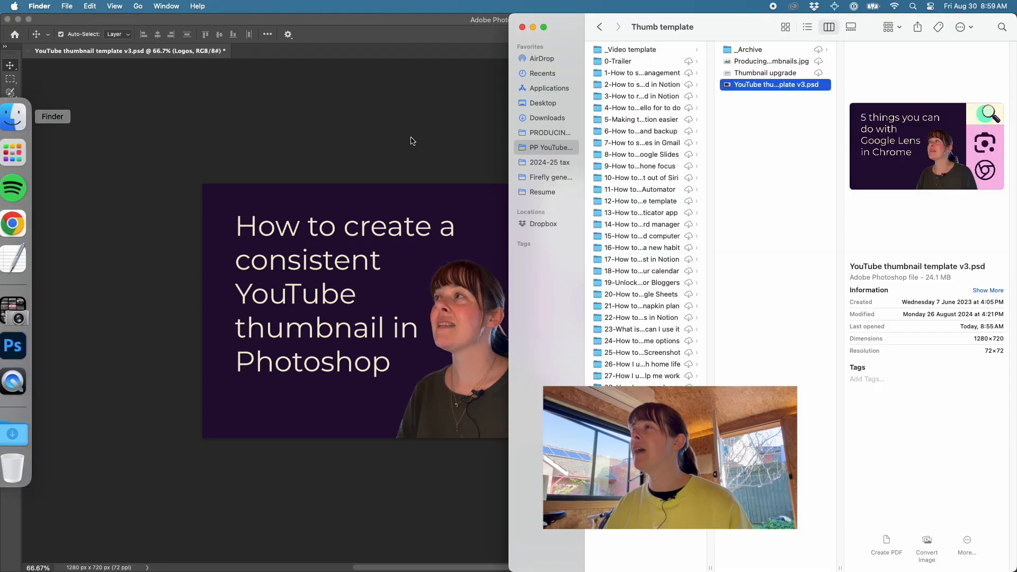
click(543, 103)
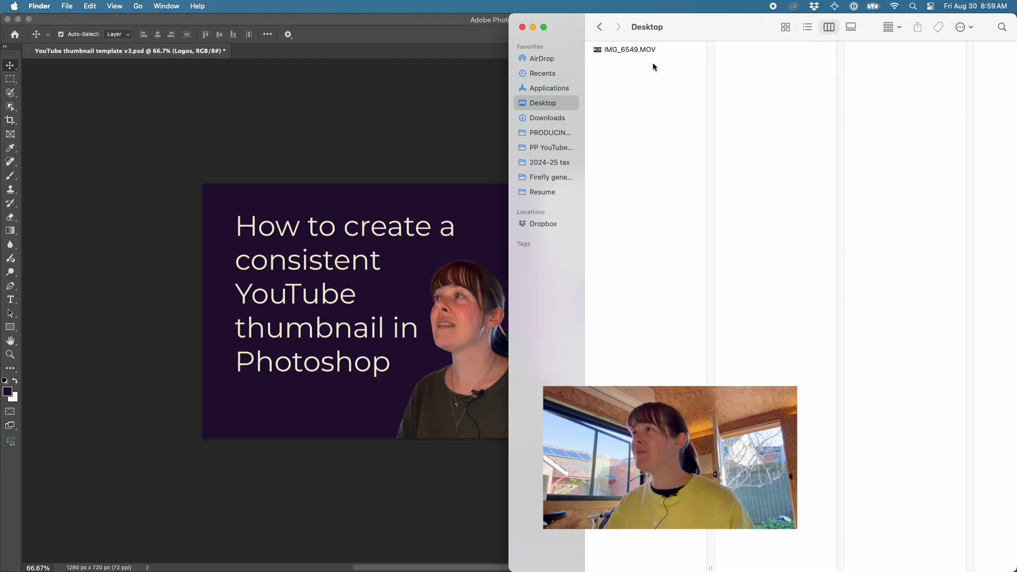
double_click(647, 50)
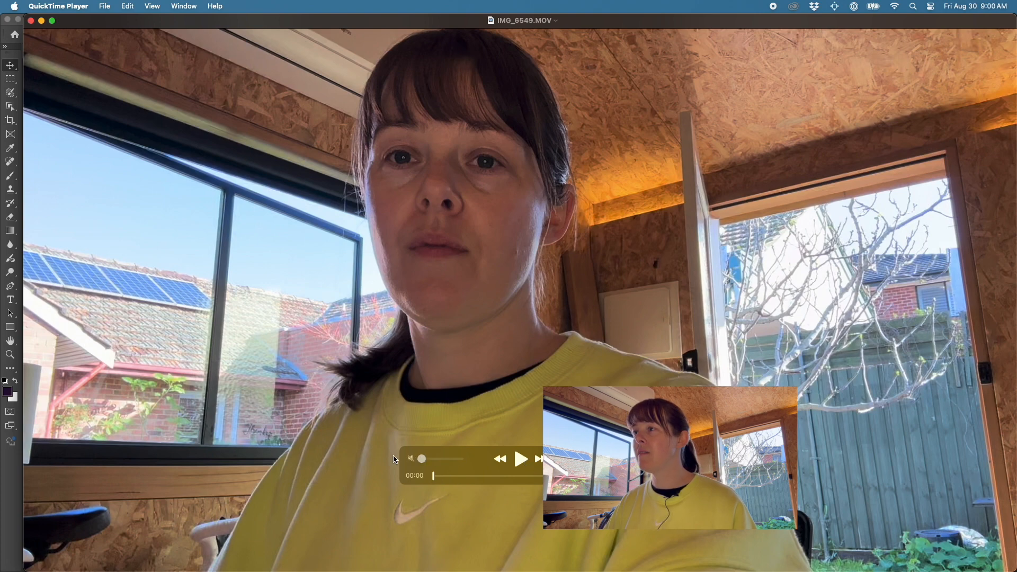
Step: Play and pause through the IMG_6549.MOV clip to look for a suitable frame of the presenter
click(520, 459)
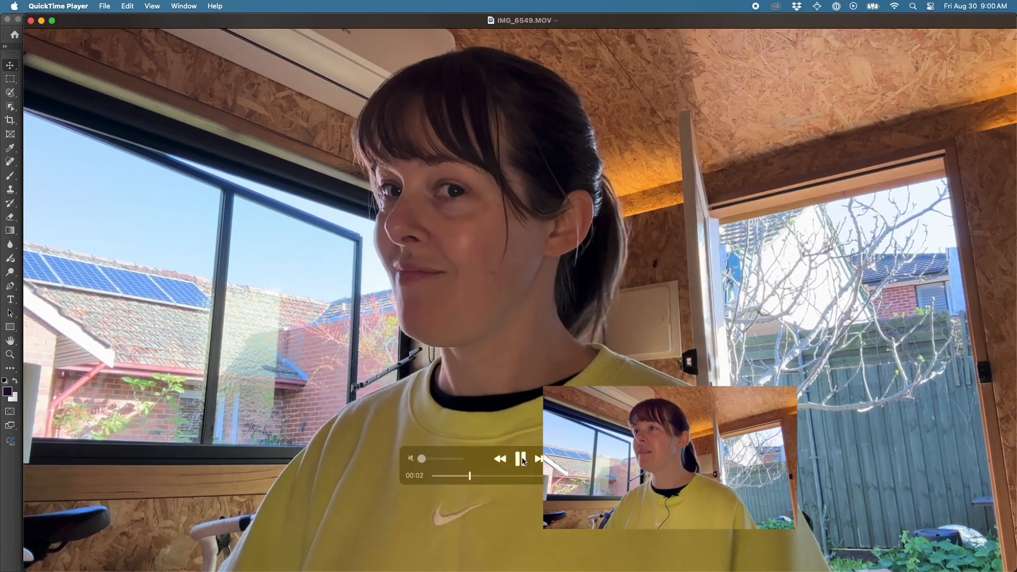
click(521, 460)
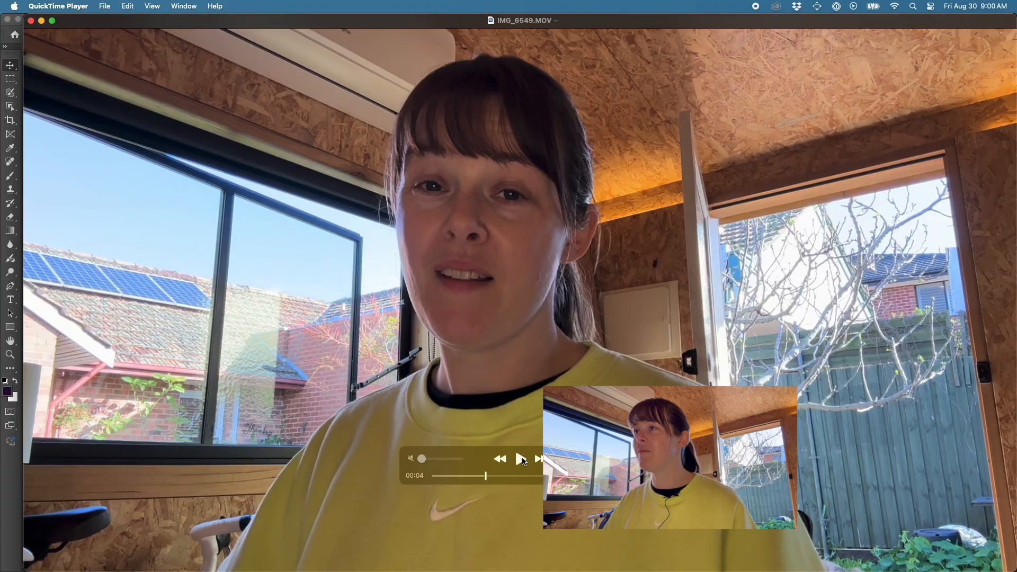
click(520, 459)
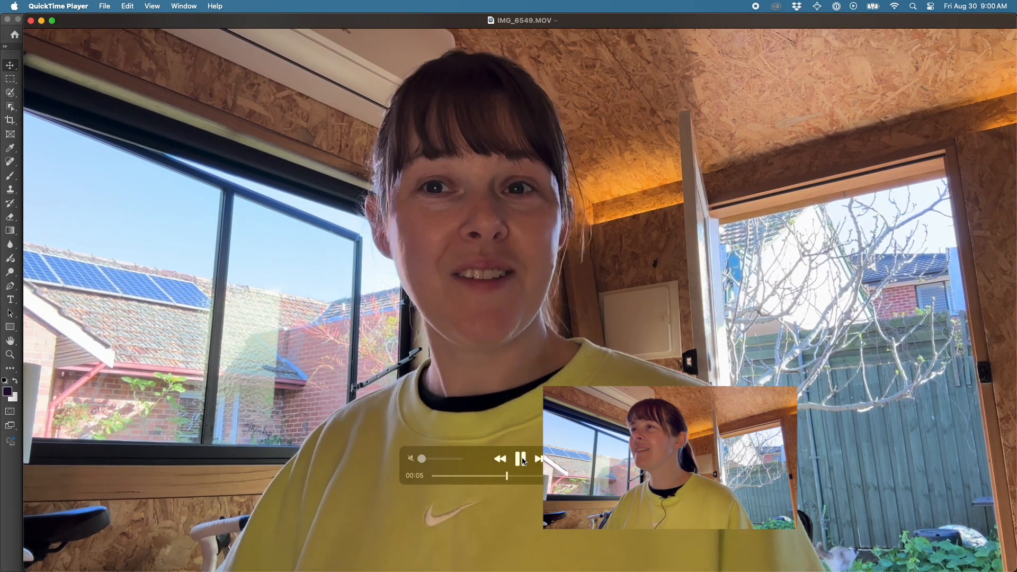
click(521, 460)
click(520, 459)
click(520, 459)
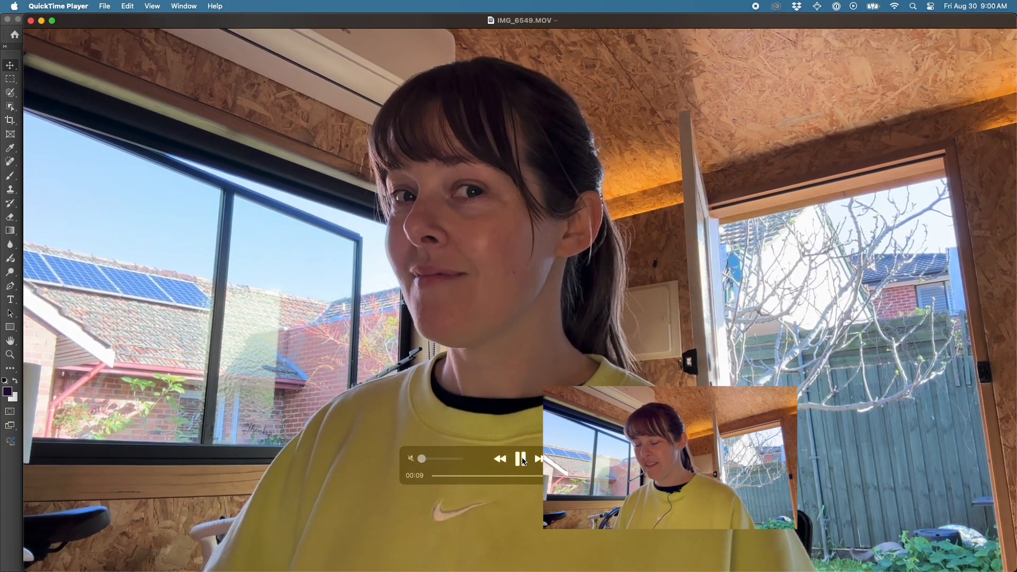
click(520, 459)
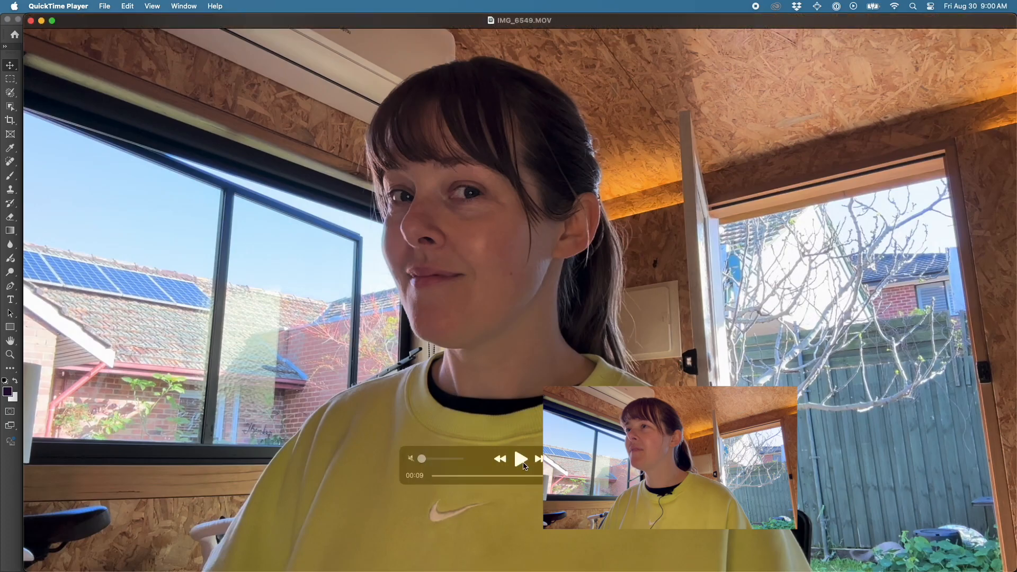
click(524, 466)
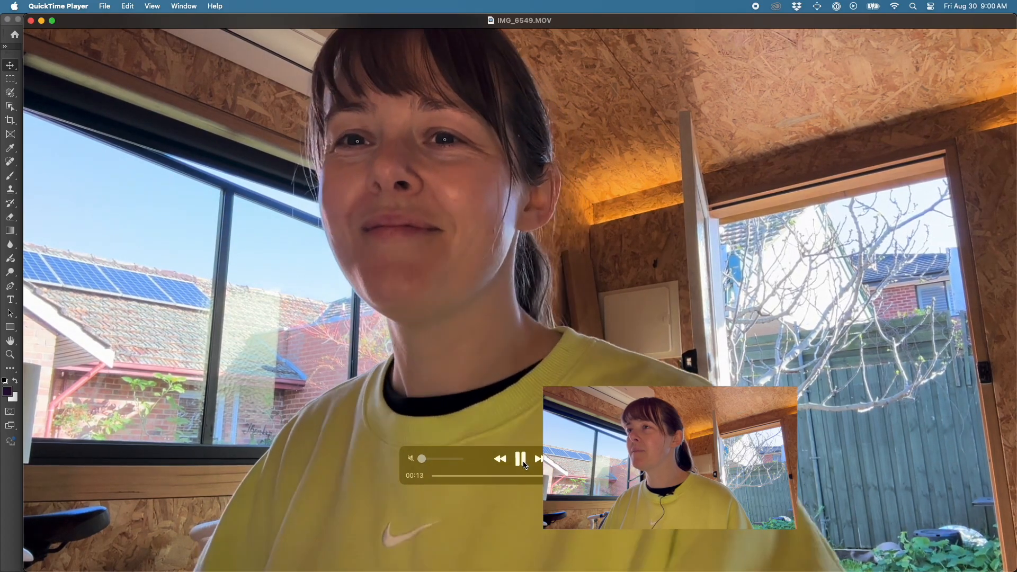
click(521, 459)
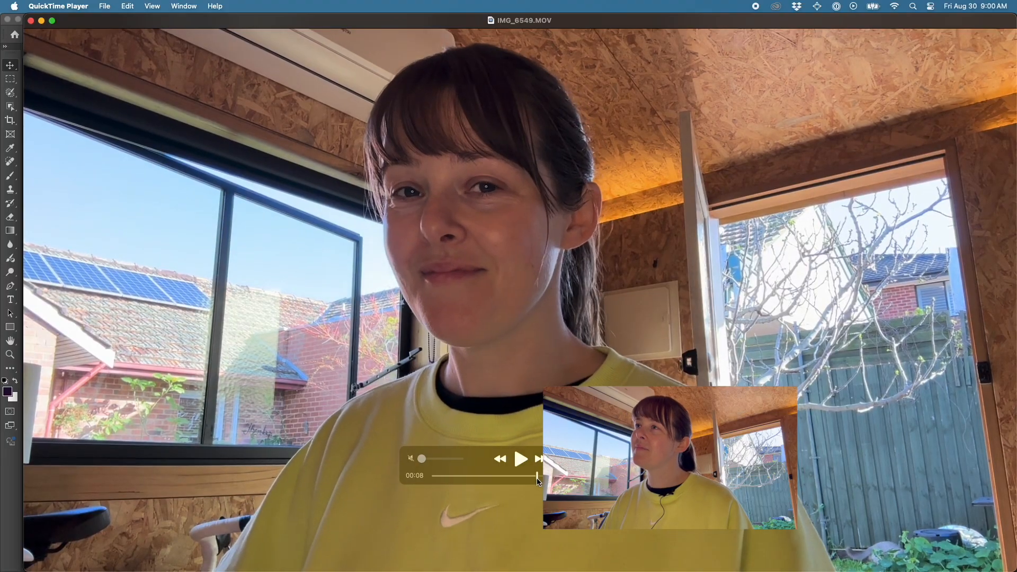
Step: Scrub the clip back to the presenter's frame at 00:04 and capture a screenshot of that frame
drag(539, 477, 531, 477)
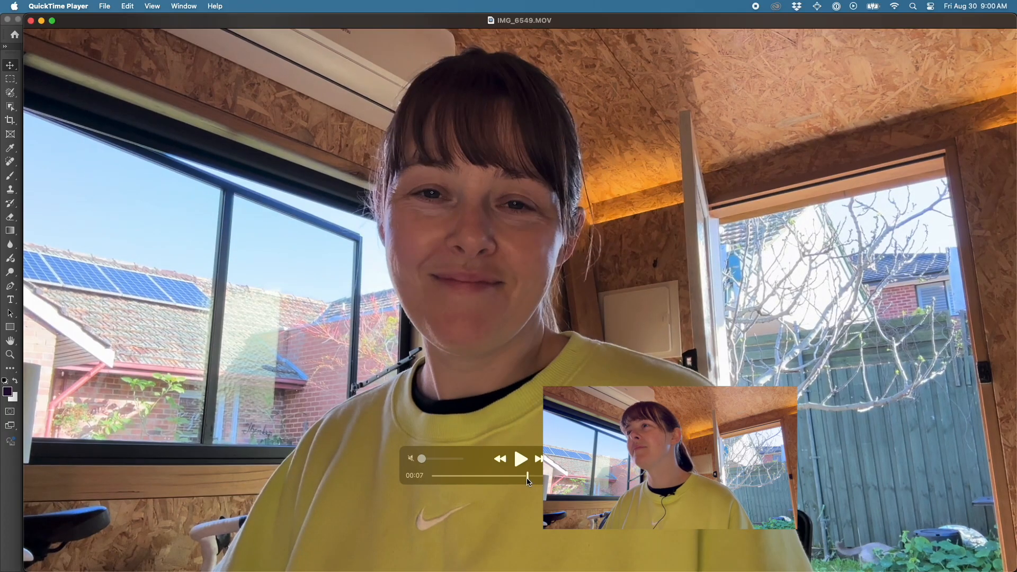
drag(531, 481, 490, 476)
key(super+c)
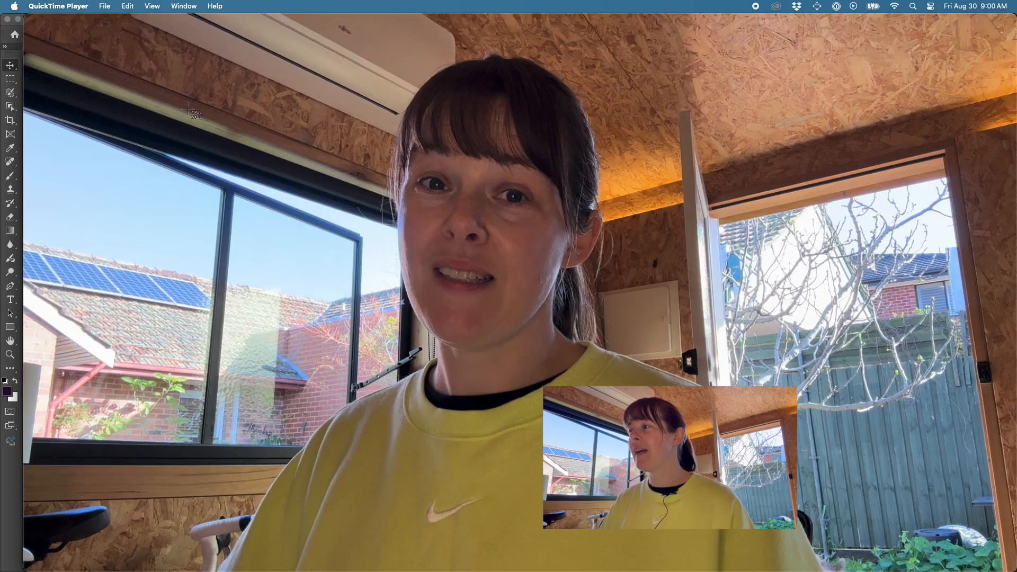
drag(65, 36, 911, 555)
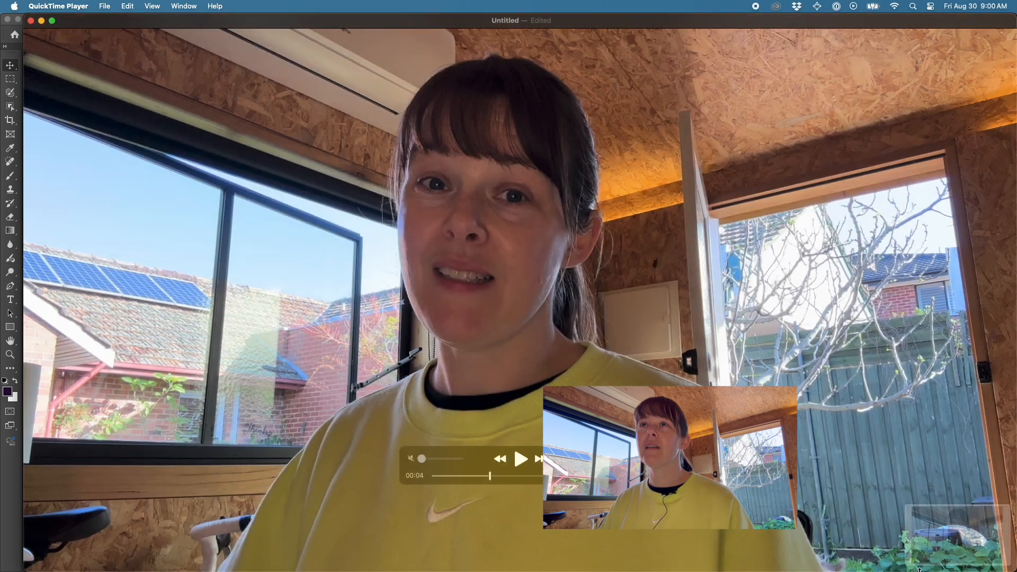
Step: Close the video, deleting the untitled document instead of saving it, and return to the Desktop folder in Finder
click(30, 20)
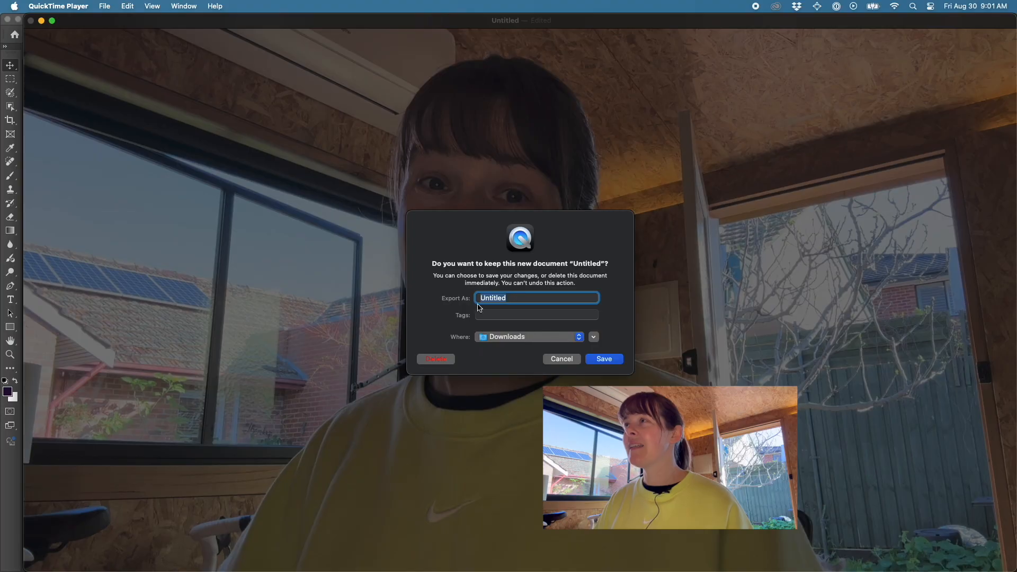
click(436, 359)
click(683, 90)
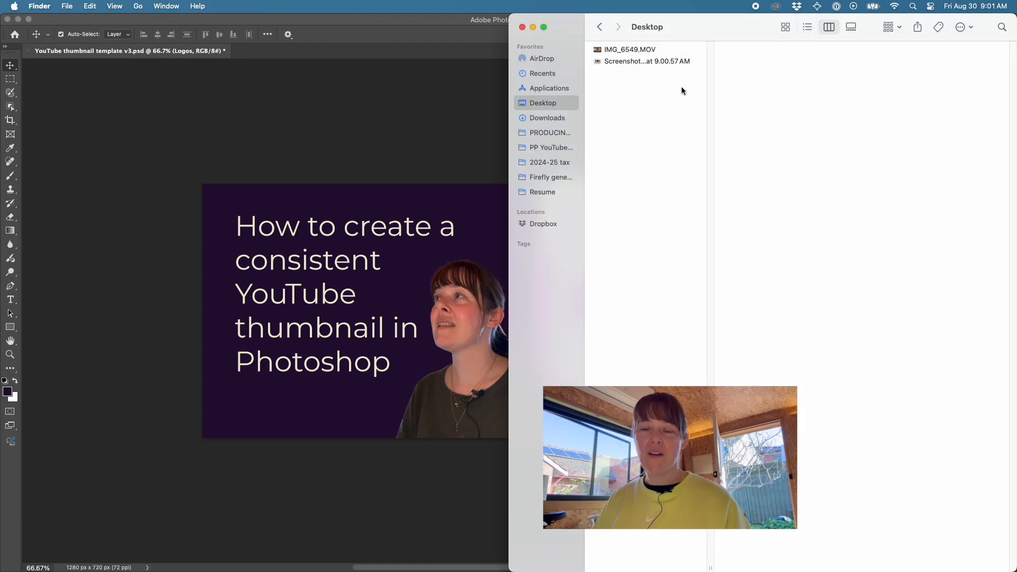
Step: Open the new screenshot from the Desktop folder in Adobe Photoshop 2024
click(663, 61)
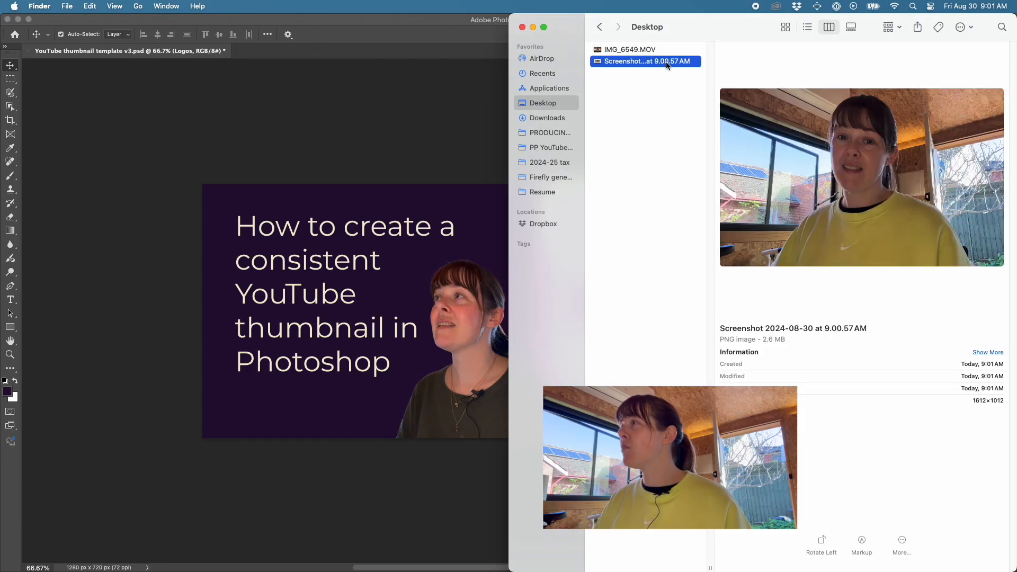
right_click(665, 62)
mouse_move(730, 80)
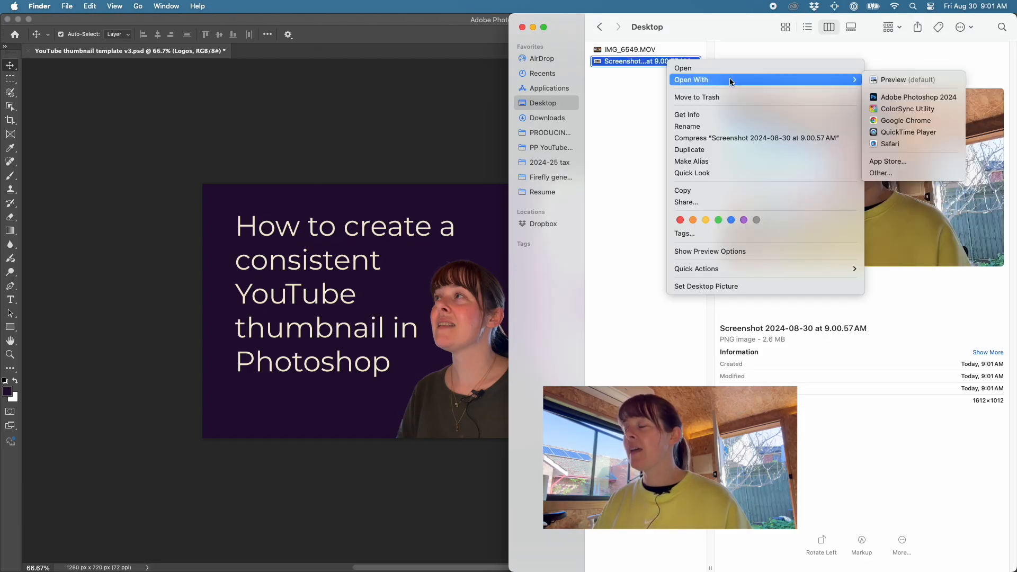
click(909, 93)
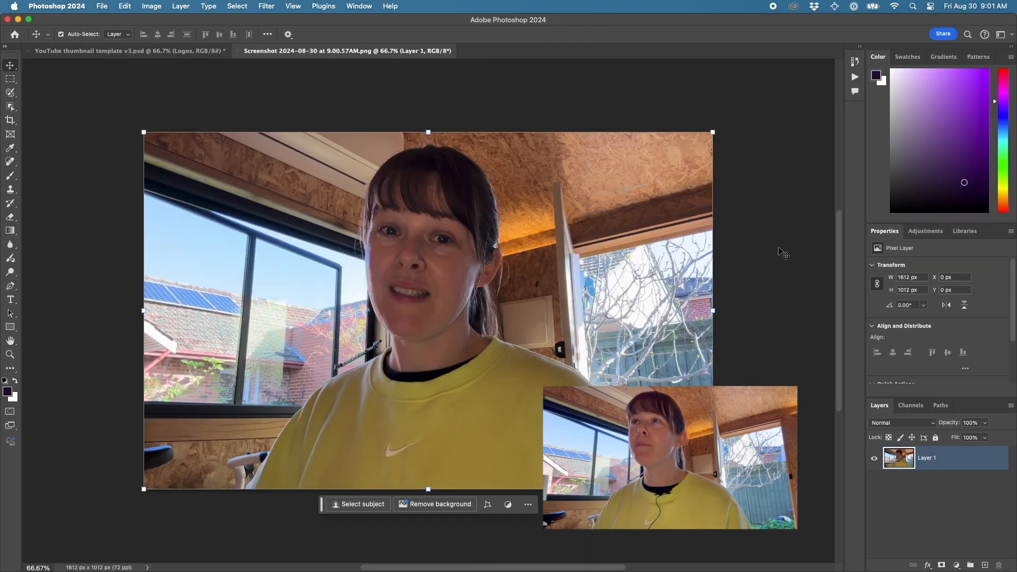
Step: Apply a Brightness/Contrast adjustment to the screenshot with brightness 82 and slightly raised contrast
click(152, 6)
mouse_move(175, 35)
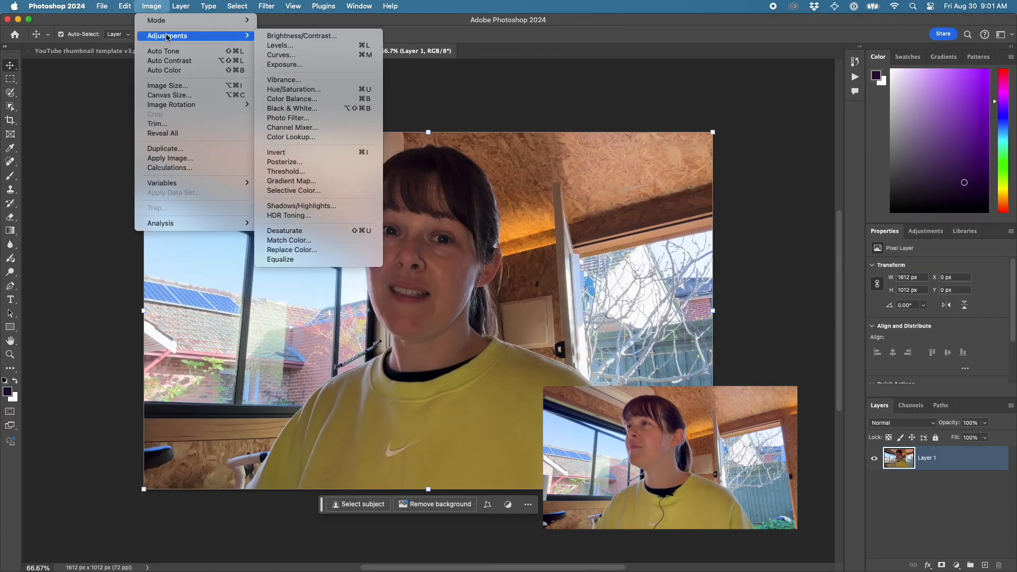
click(375, 37)
drag(489, 194, 511, 195)
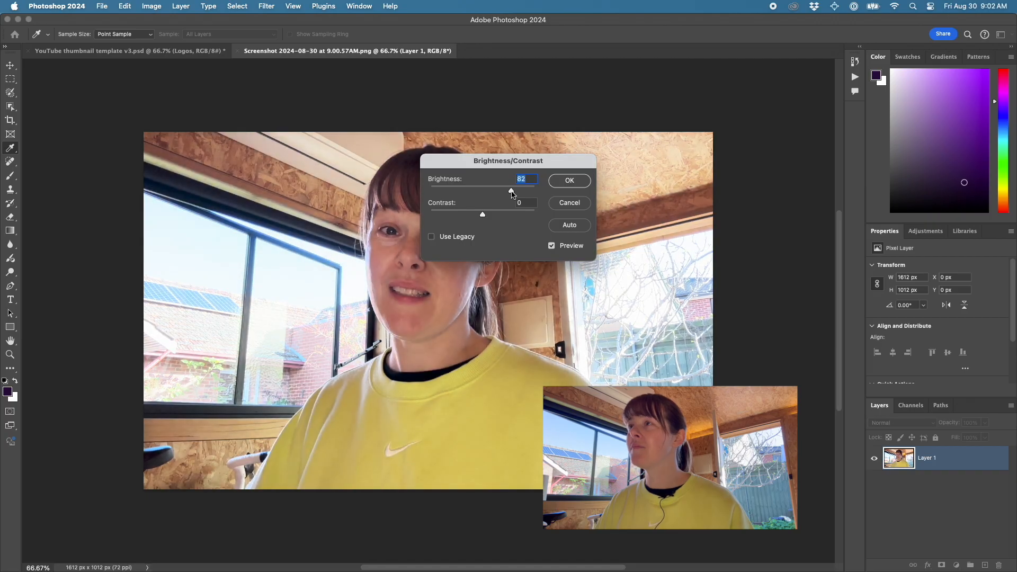
drag(482, 214, 493, 216)
click(570, 181)
key(v)
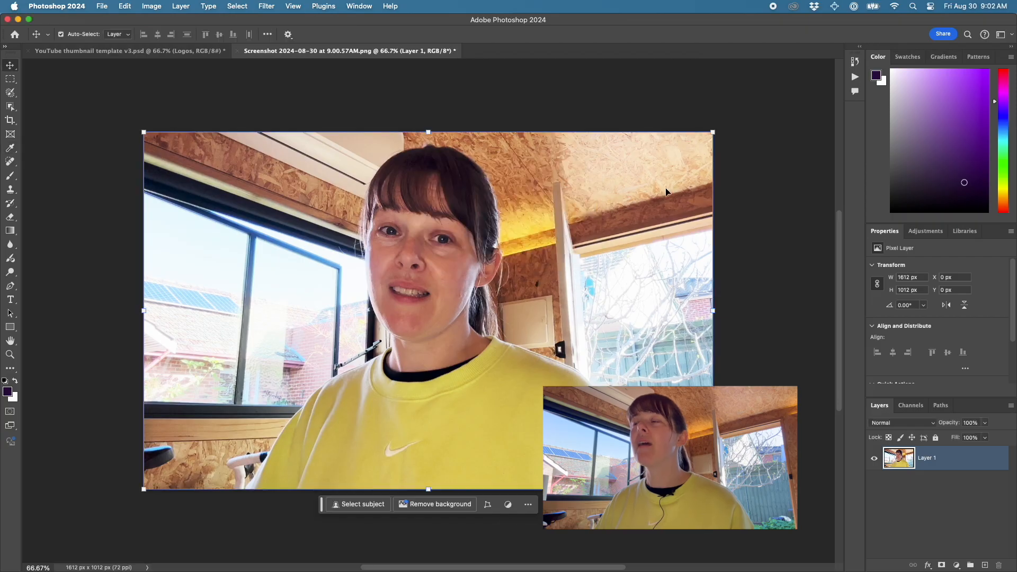
Step: Select the presenter on Layer 1 with Select Subject
click(147, 115)
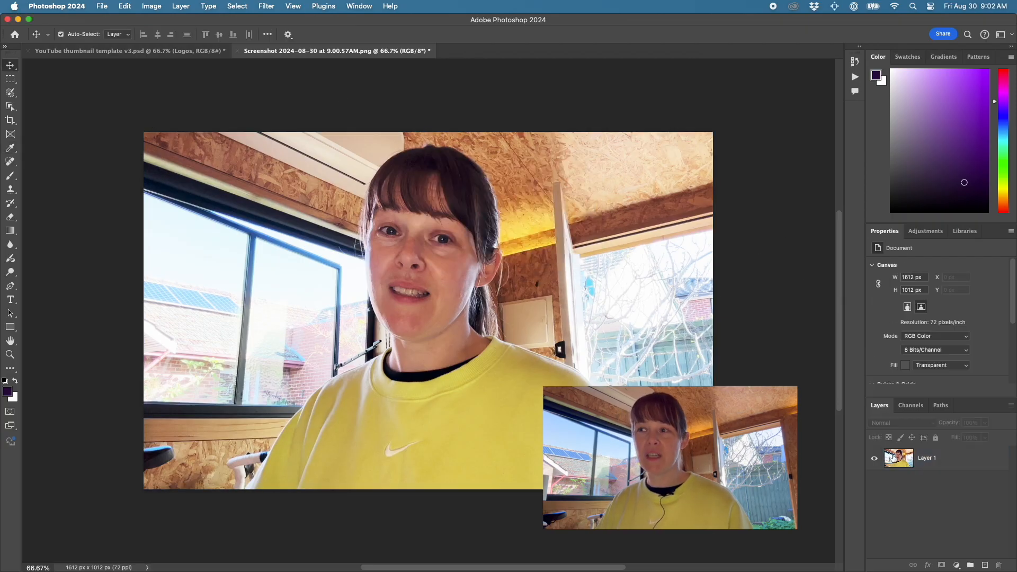
click(903, 459)
click(356, 504)
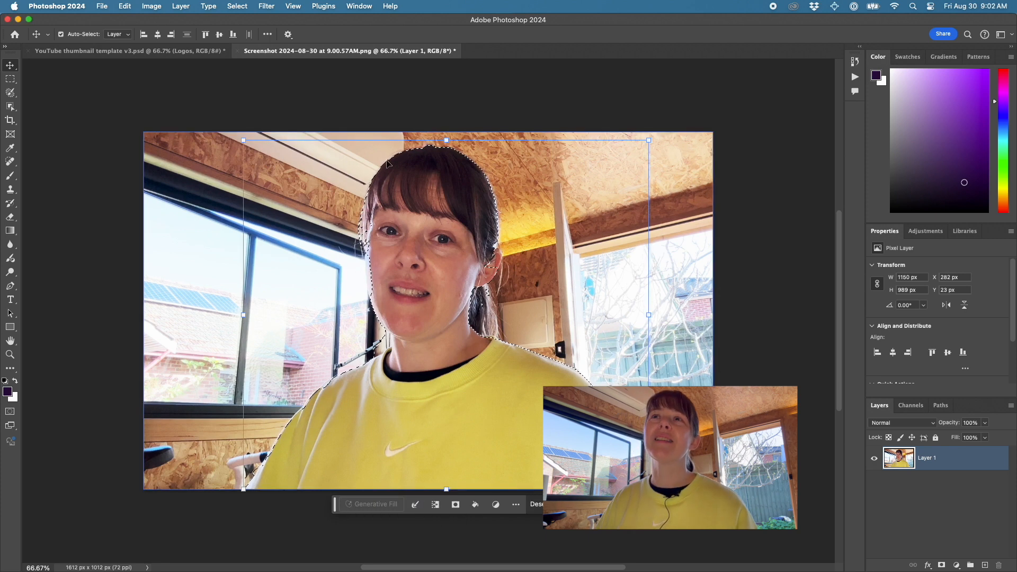
Step: Add the missing part of the ponytail beside the neck to the selection with the Selection Brush
click(10, 92)
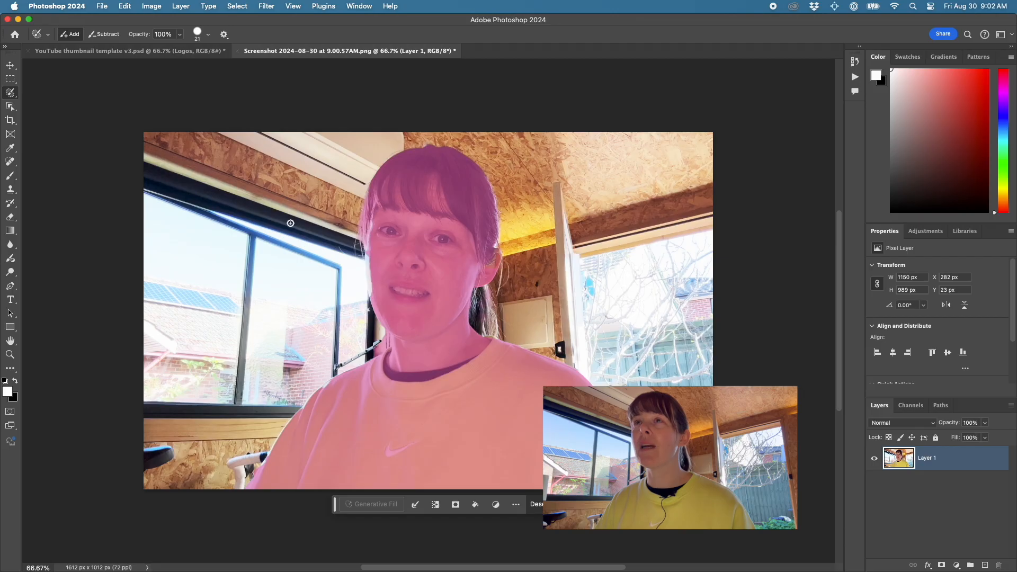
click(105, 37)
key(x)
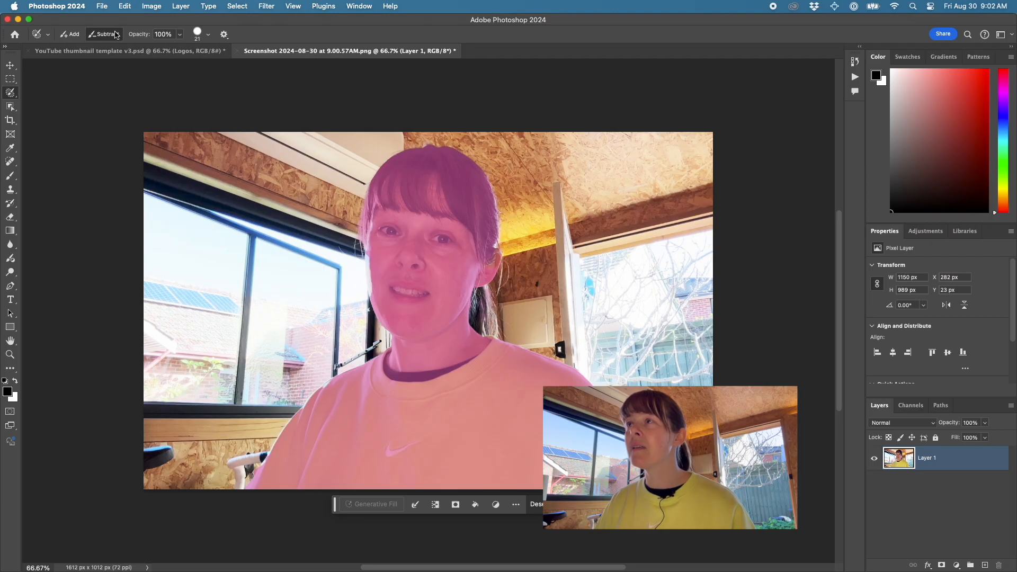
click(70, 35)
key(x)
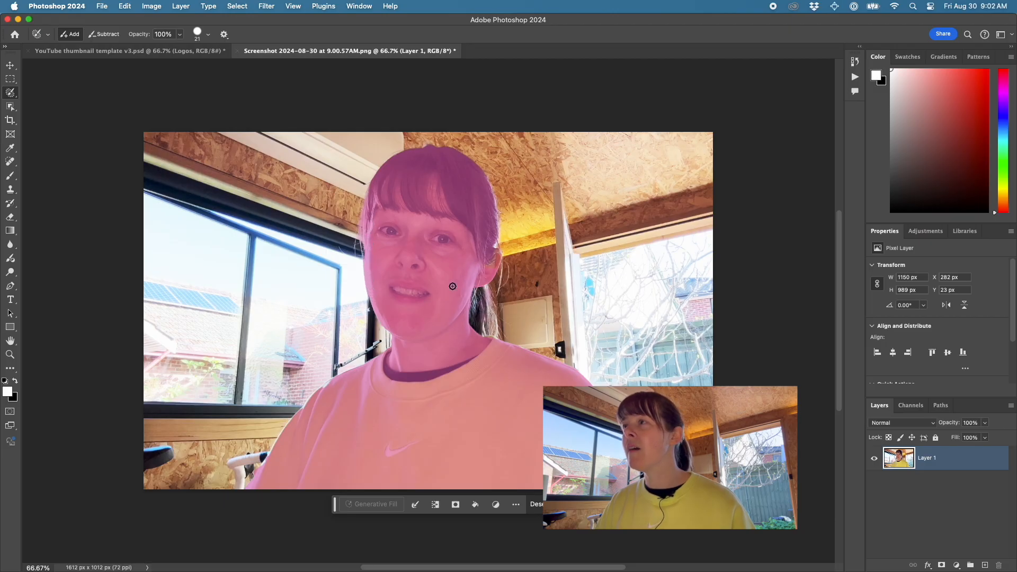
drag(475, 318, 477, 283)
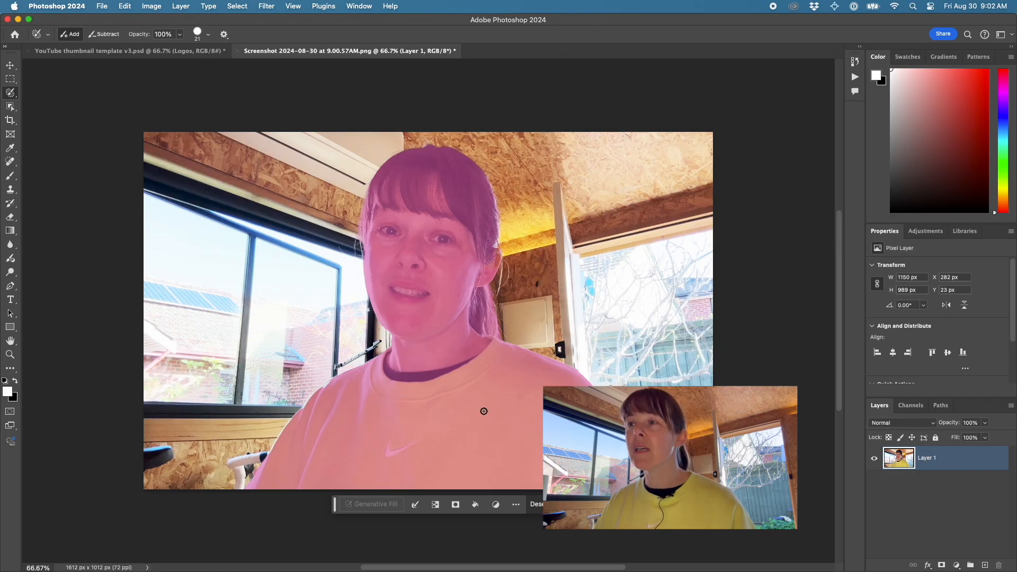
click(104, 34)
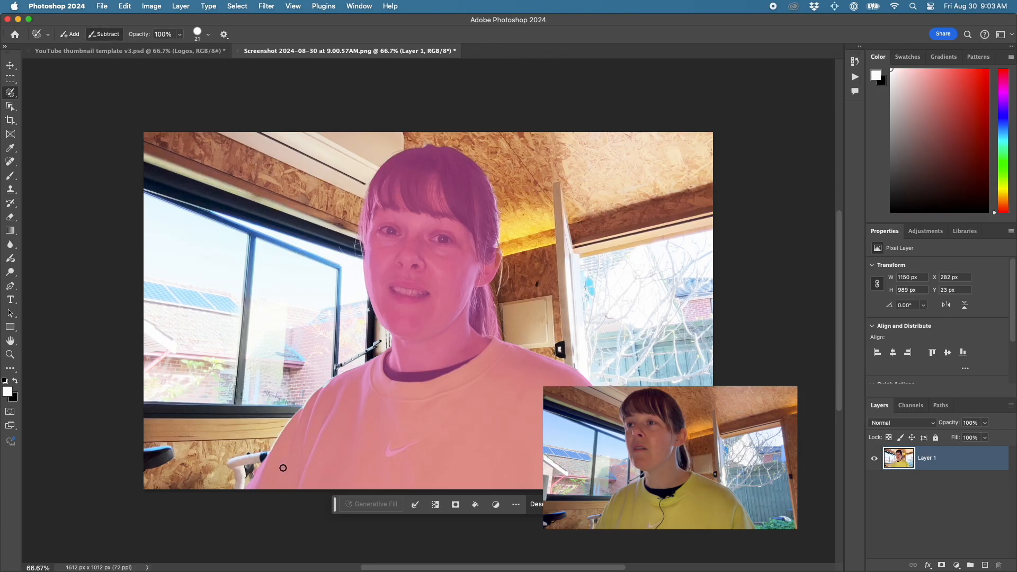
key(x)
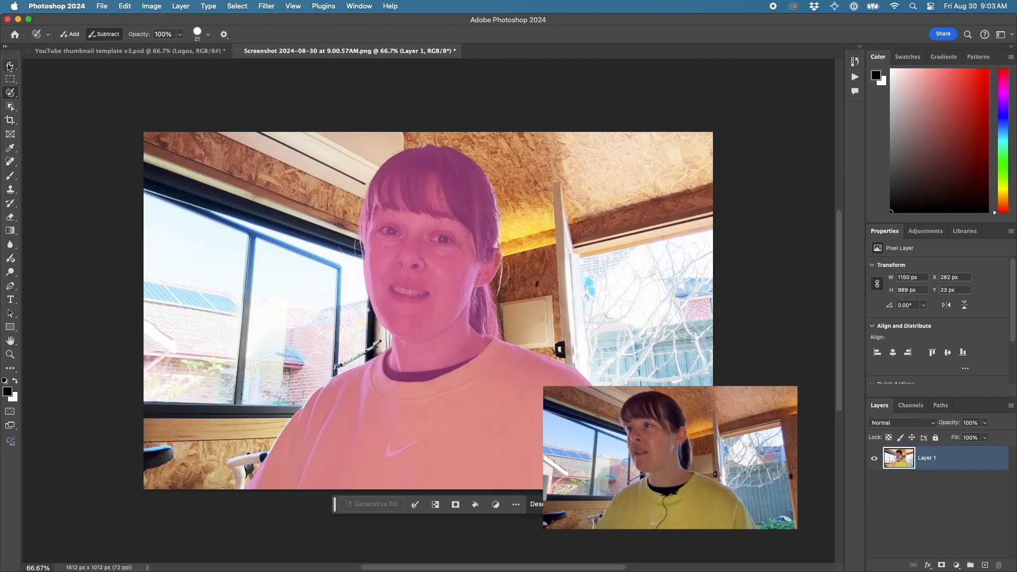
Step: Copy the selected presenter and switch to the YouTube thumbnail template v3.psd document
click(10, 66)
key(super+c)
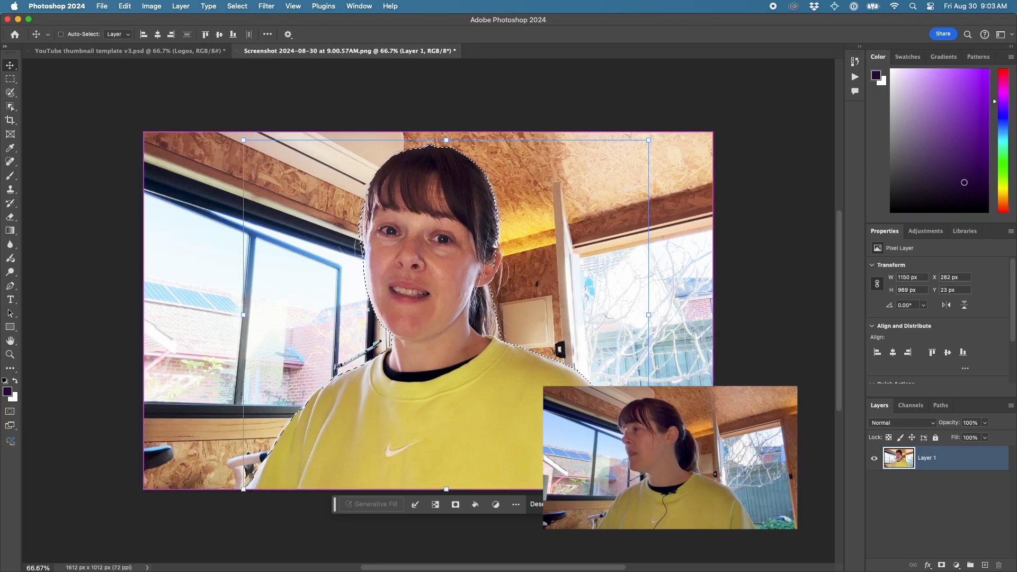
click(212, 51)
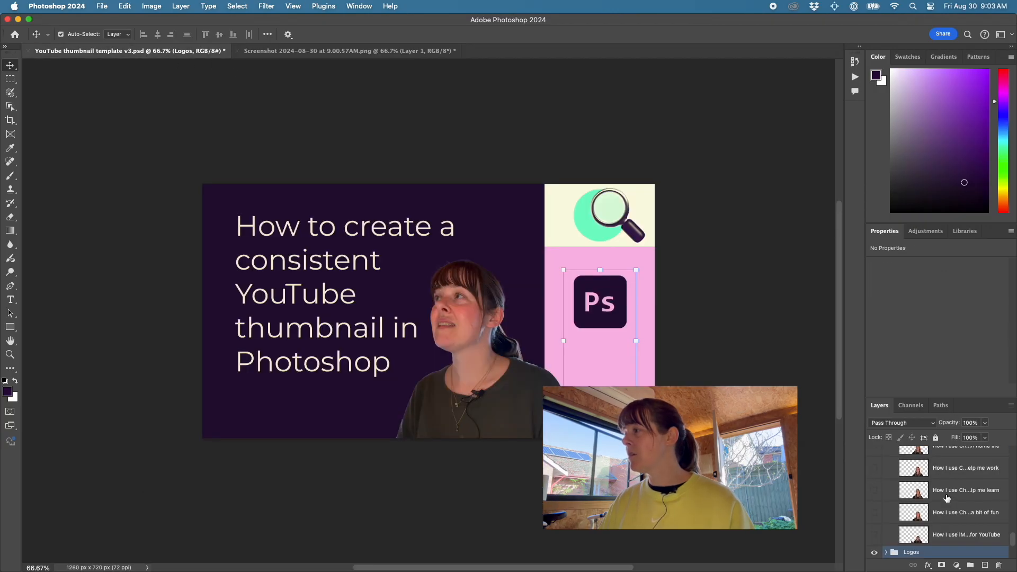
Step: Paste the presenter cutout onto a new layer above Layer 2 in the Screenshot group and hide Layer 2
scroll(947, 498, up, 5)
scroll(942, 499, up, 10)
click(928, 454)
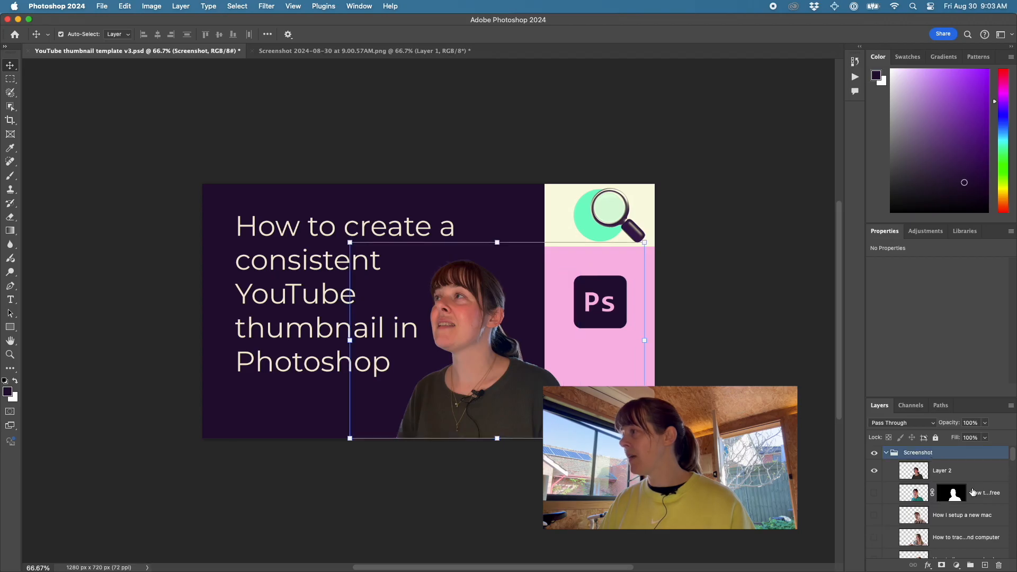
click(960, 471)
click(984, 566)
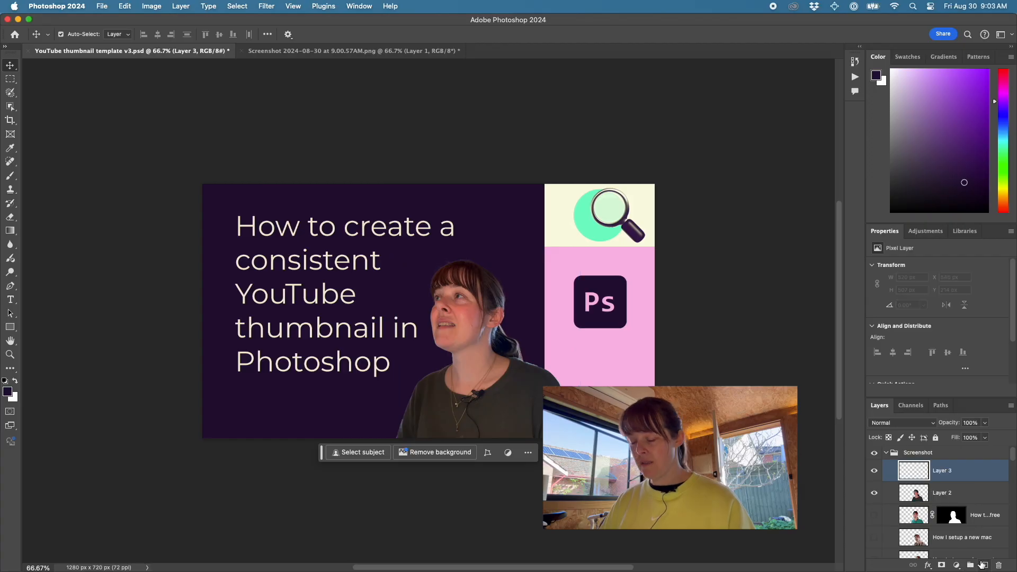
key(super+v)
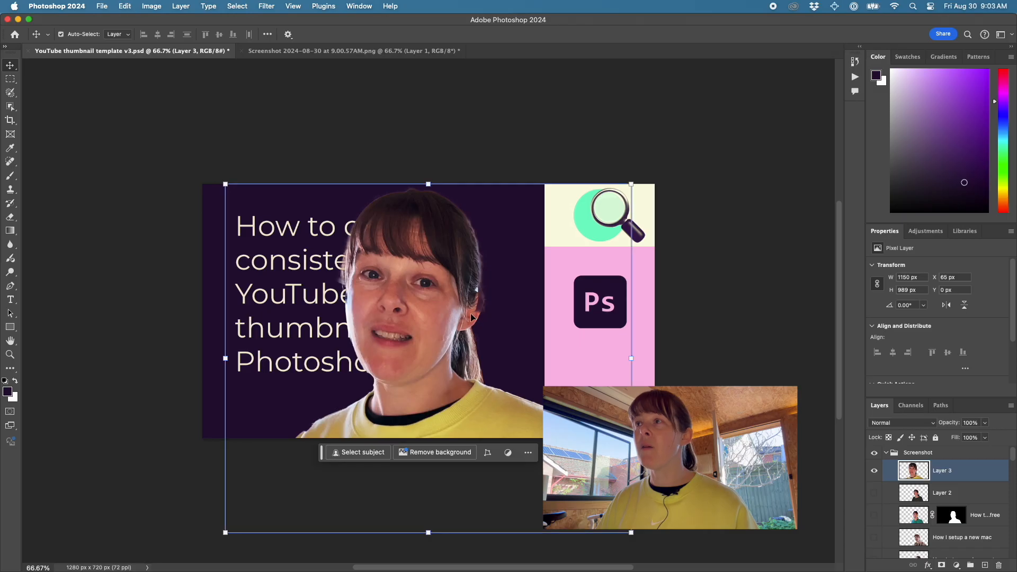
Step: Scale the presenter cutout to about 59% and place it on the thumbnail's bottom edge between the title and logo, then deselect it
key(super+t)
drag(225, 186, 445, 305)
drag(499, 412, 482, 317)
drag(612, 252, 633, 235)
drag(506, 281, 498, 280)
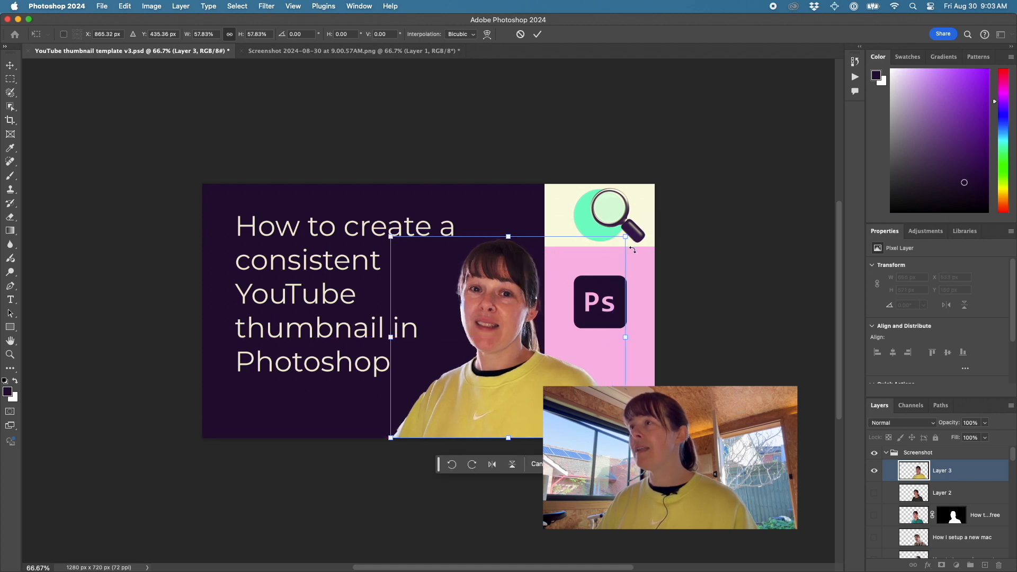
drag(626, 237, 642, 218)
drag(520, 278, 515, 278)
drag(641, 218, 625, 232)
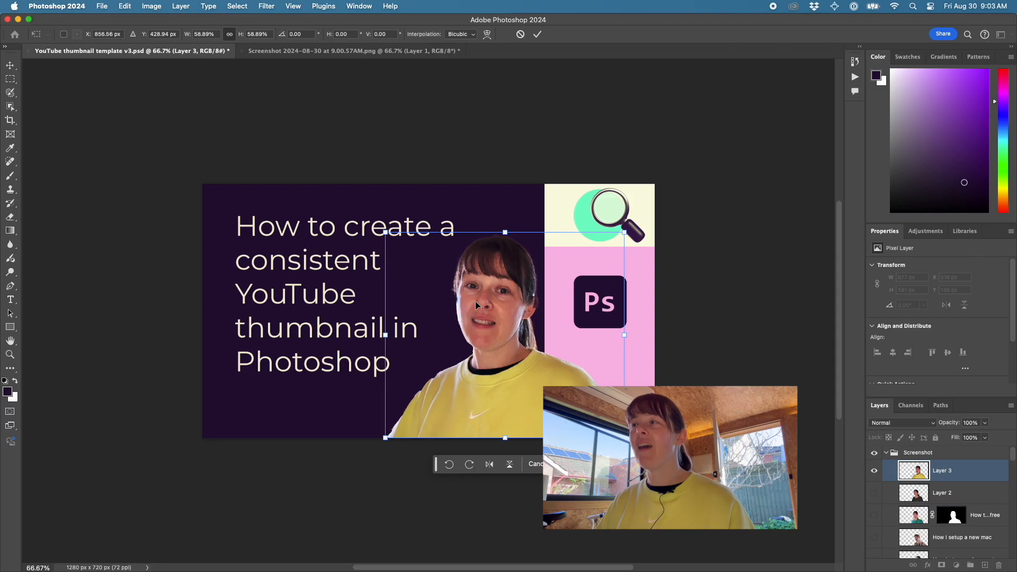
key(Return)
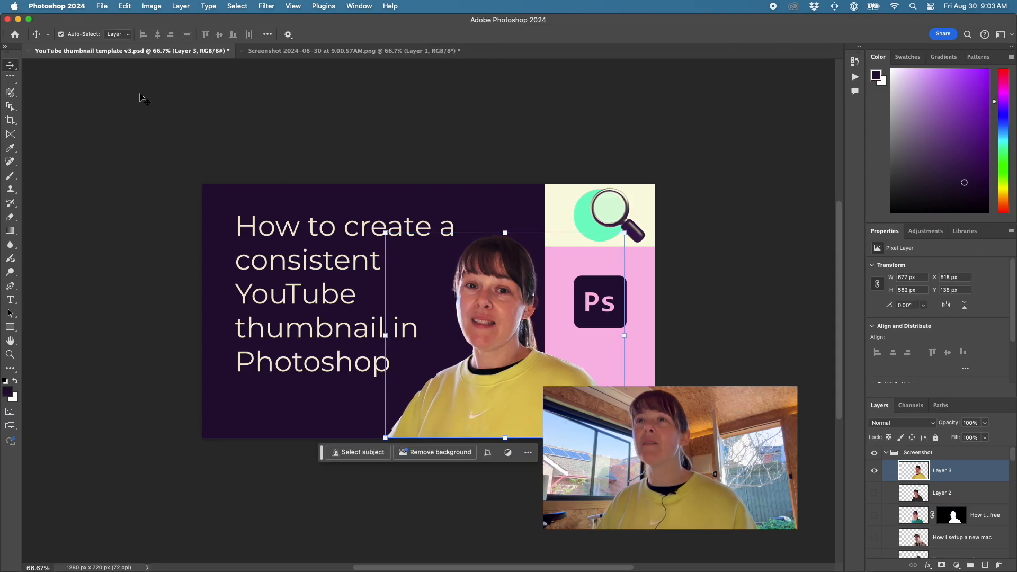
click(139, 99)
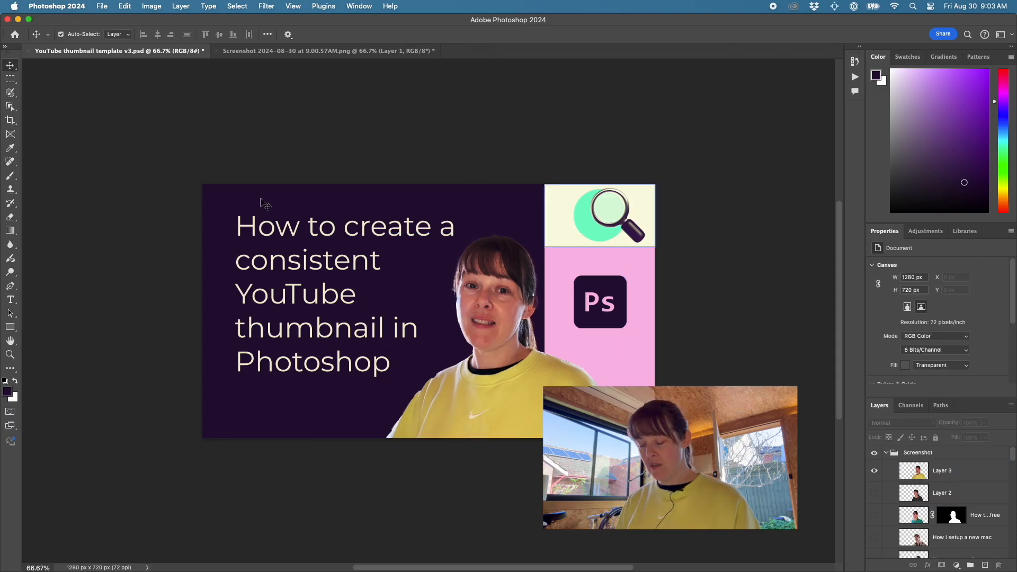
Step: Switch to Chrome, open Google Drive in a new tab and open the Featured image template presentation from the recent files
click(25, 223)
key(super+t)
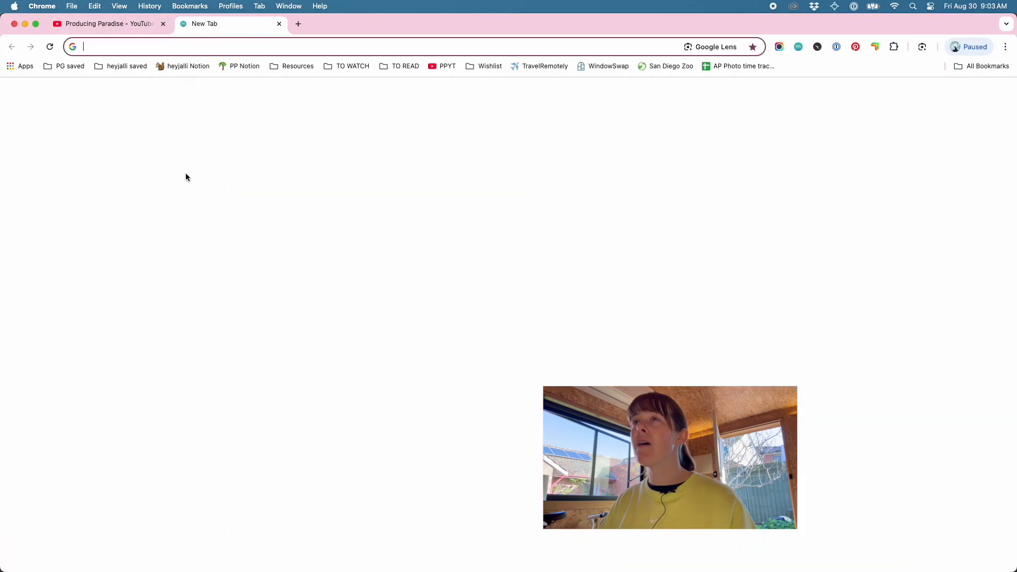
text(drive)
key(Return)
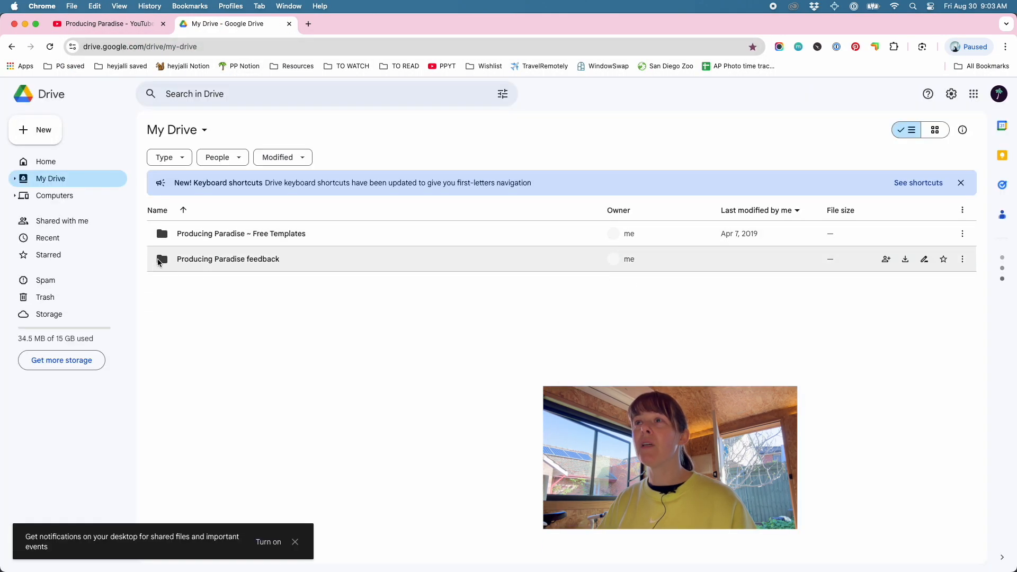
click(56, 238)
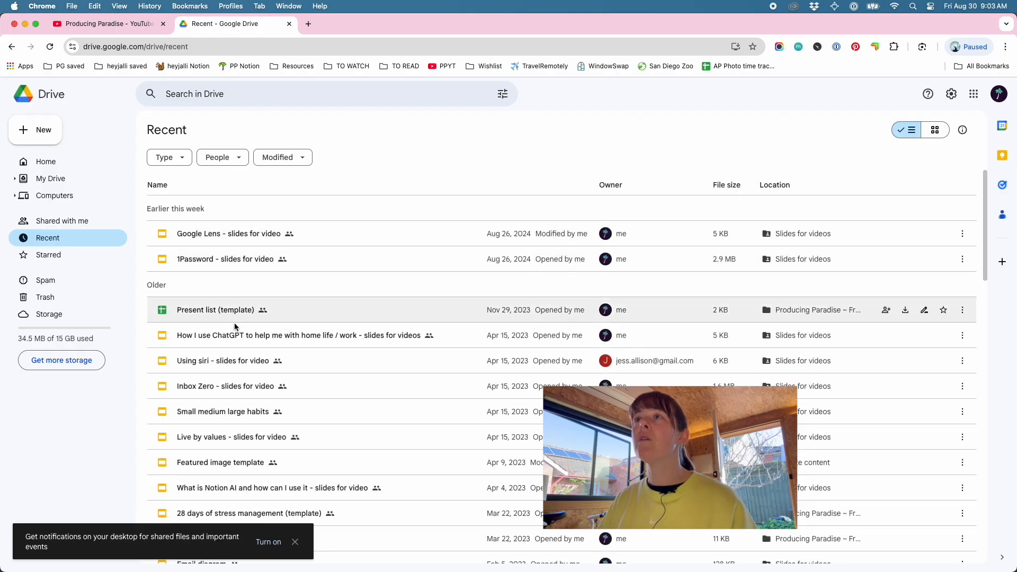
double_click(221, 462)
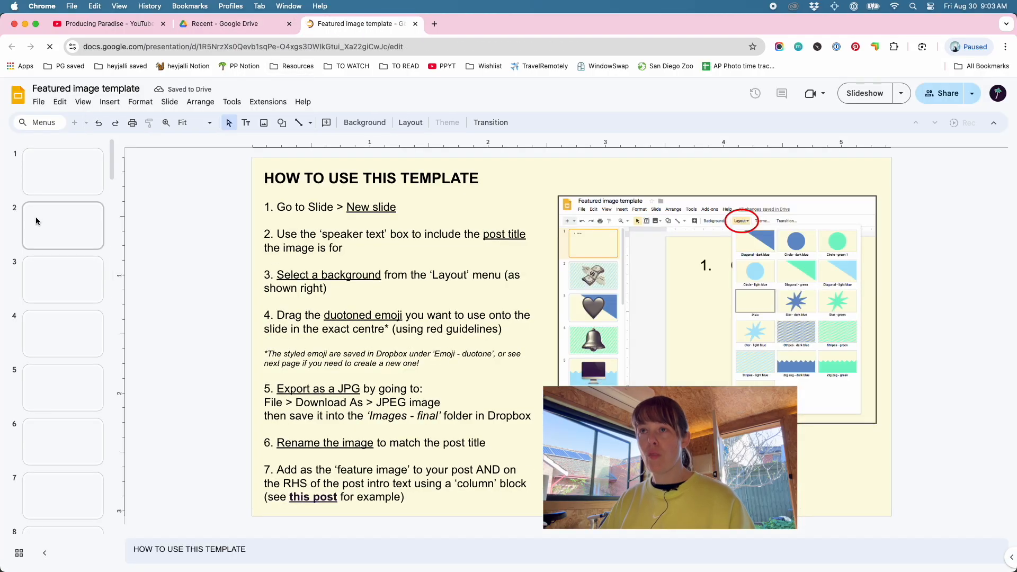
Step: Duplicate the magnifying glass slide (slide 3) in the Featured image template and select the first copy
click(34, 225)
click(89, 282)
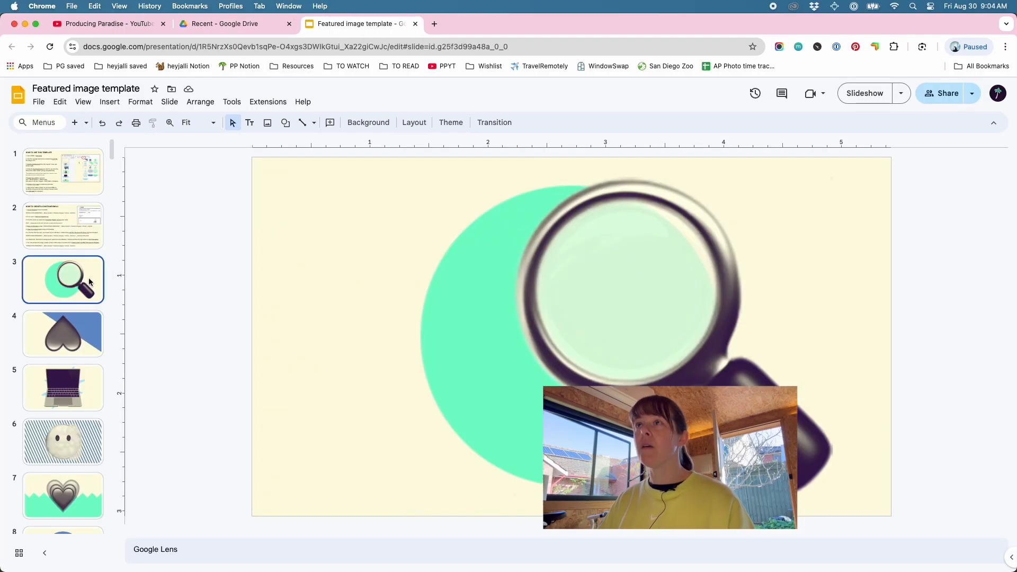
key(super+d)
click(89, 281)
Step: Replace slide 3's speaker notes with the Photoshop thumbnail's title, "How to create a consistent YouTube thumbnail in Photoshop", and close the Drive tab
click(179, 554)
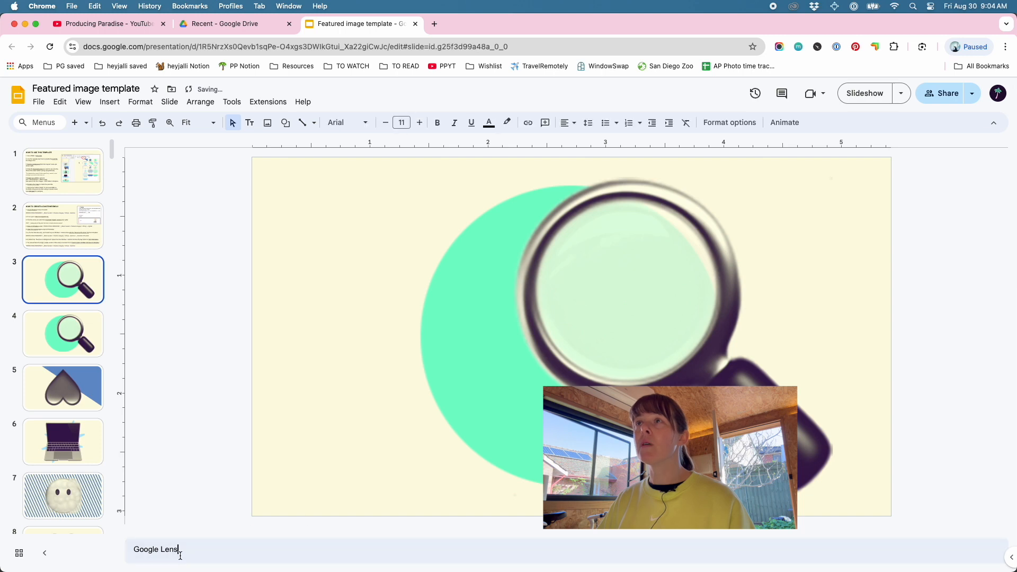
key(super+a)
click(289, 24)
mouse_move(15, 280)
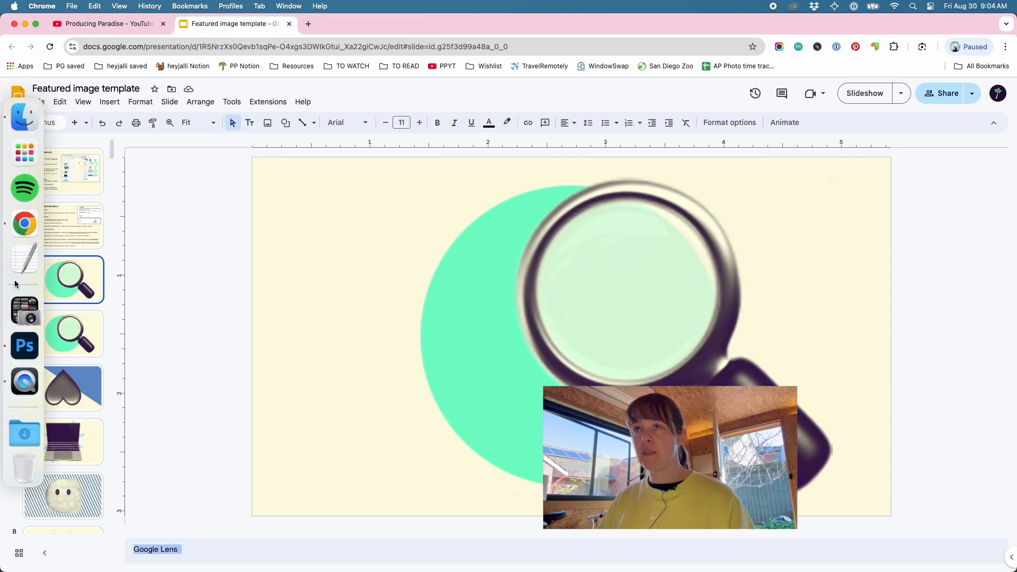
click(16, 355)
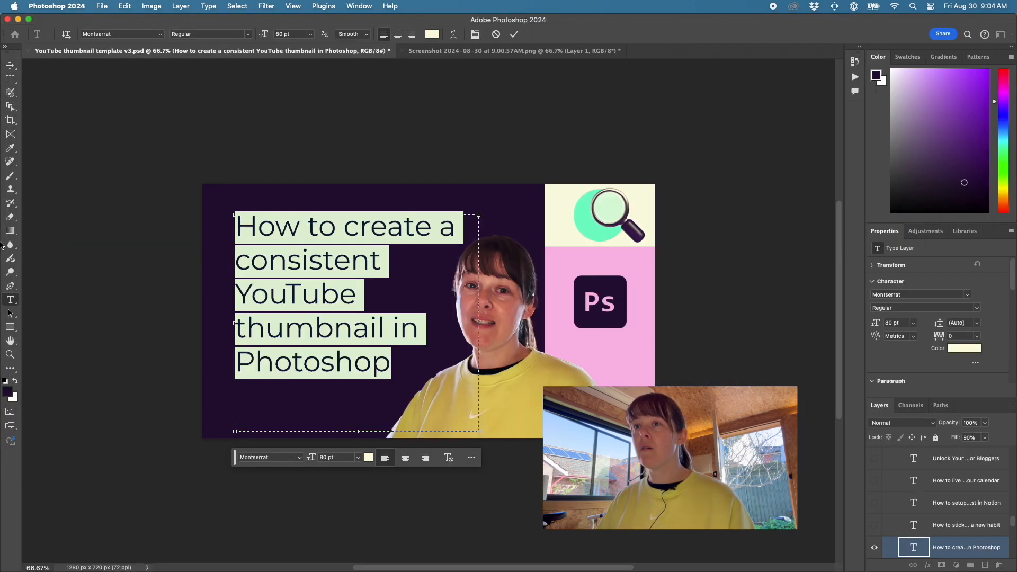
click(23, 223)
click(164, 550)
key(super+a)
text(How to create a consistent YouTube thumbnail in Photoshop)
click(269, 353)
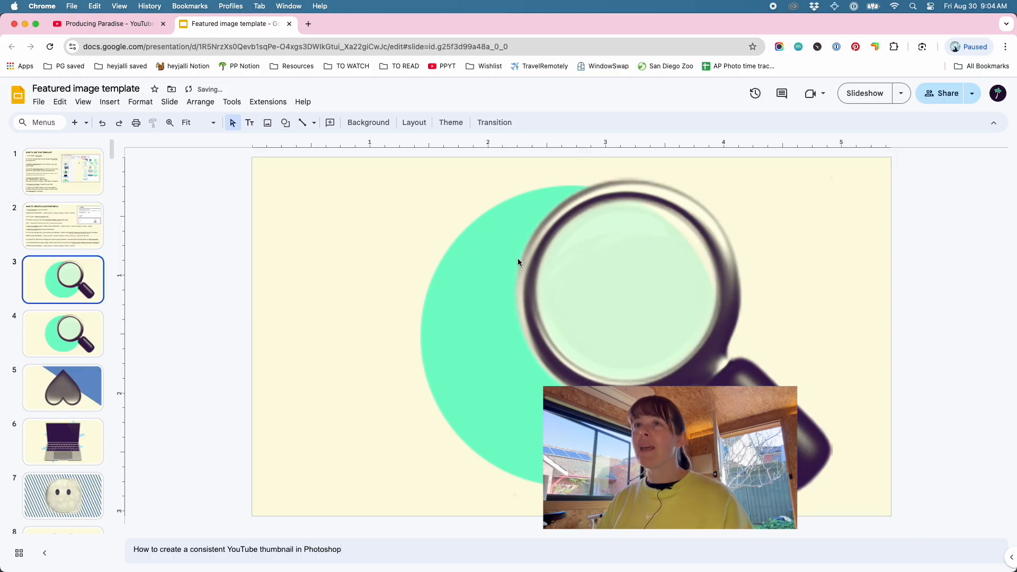
Step: Delete the magnifying glass from slide 3 and open _Brand assets > Feature imagery > Emoji - duotone in Finder as icons
click(592, 251)
key(Delete)
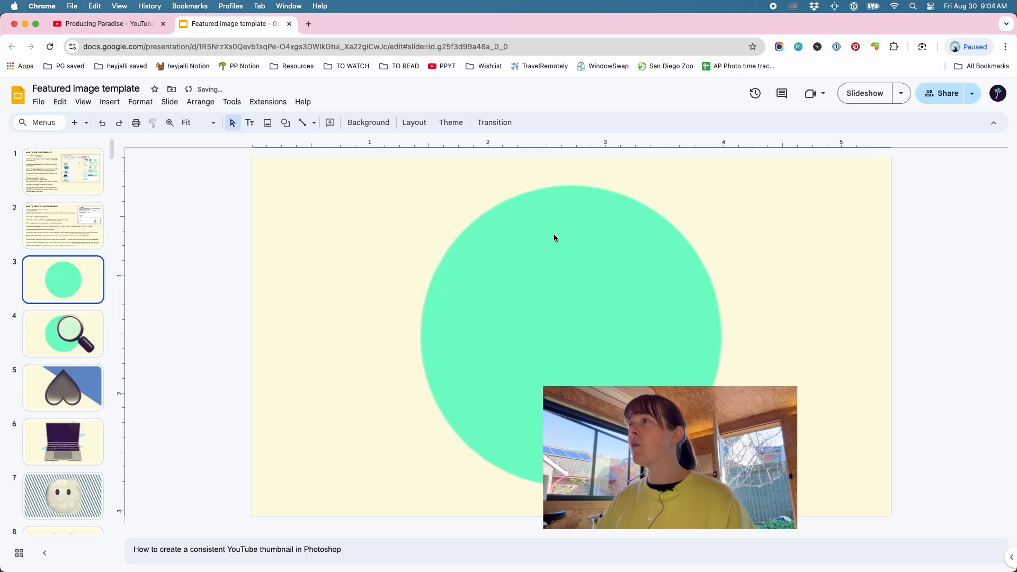
click(24, 116)
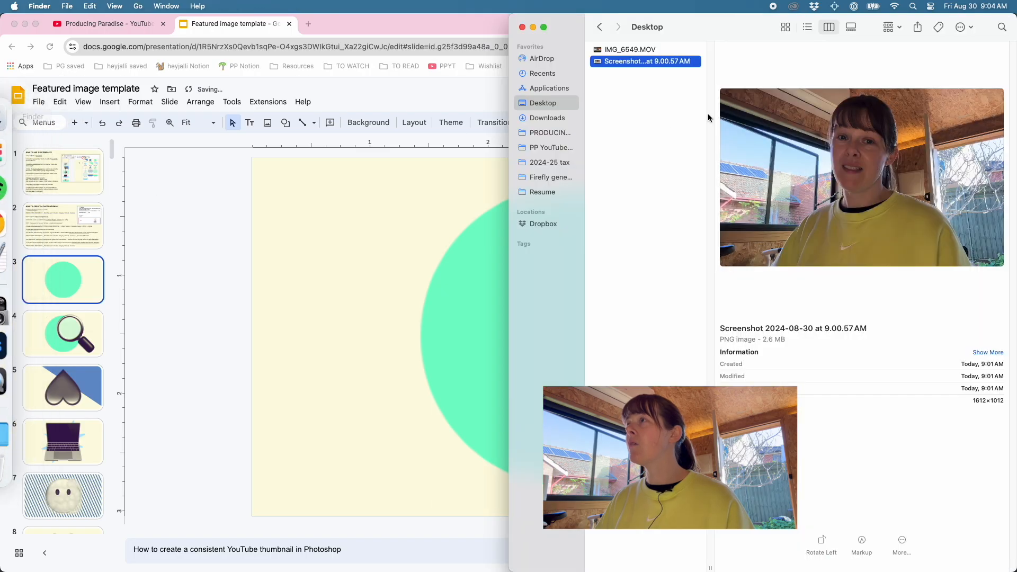
click(557, 134)
click(636, 49)
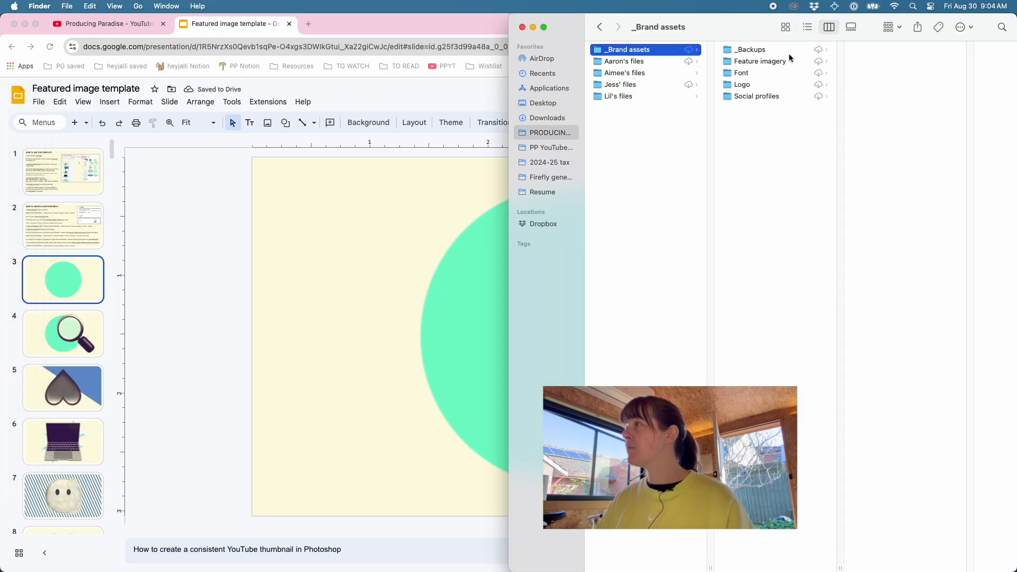
click(759, 61)
click(881, 62)
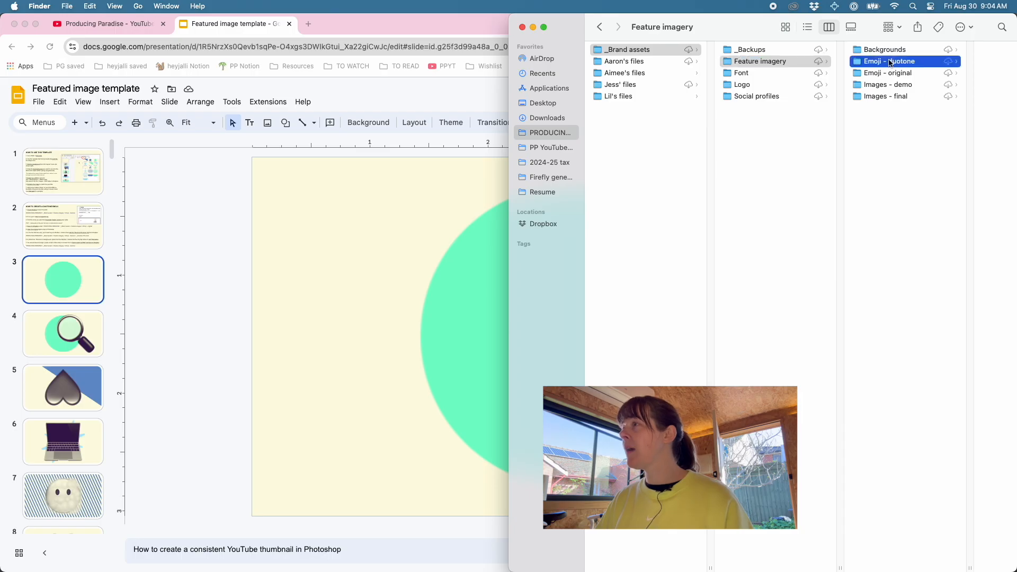
click(785, 27)
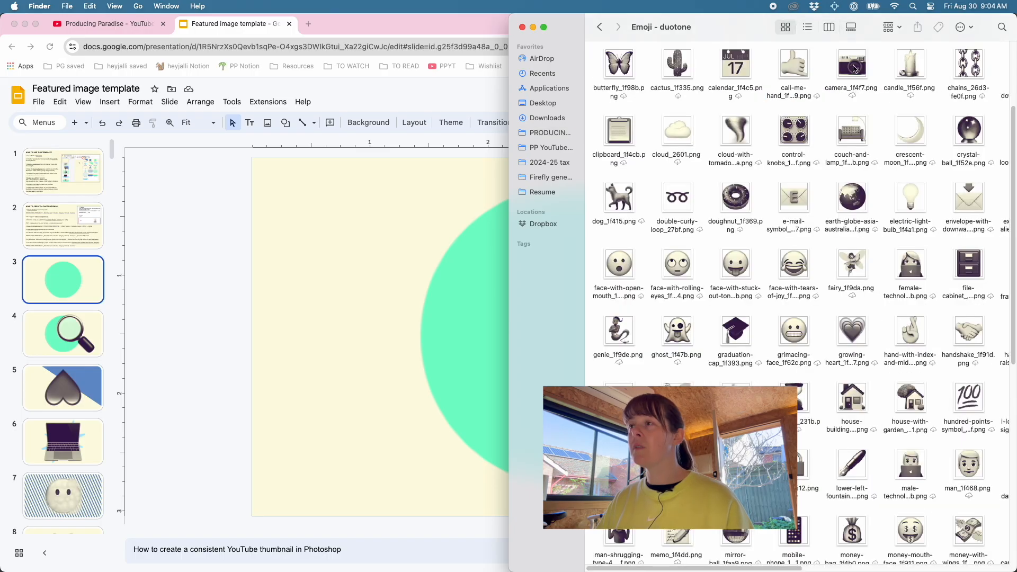
Step: Add the camera_1f4f7.png emoji to slide 3, centre it on the slide and deselect it
drag(855, 68, 472, 326)
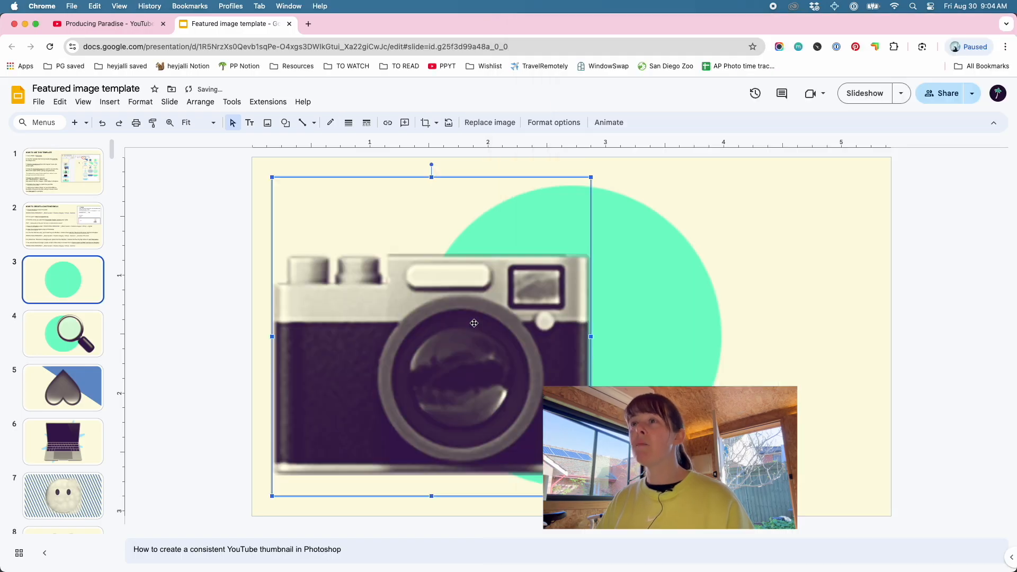
drag(473, 325, 612, 330)
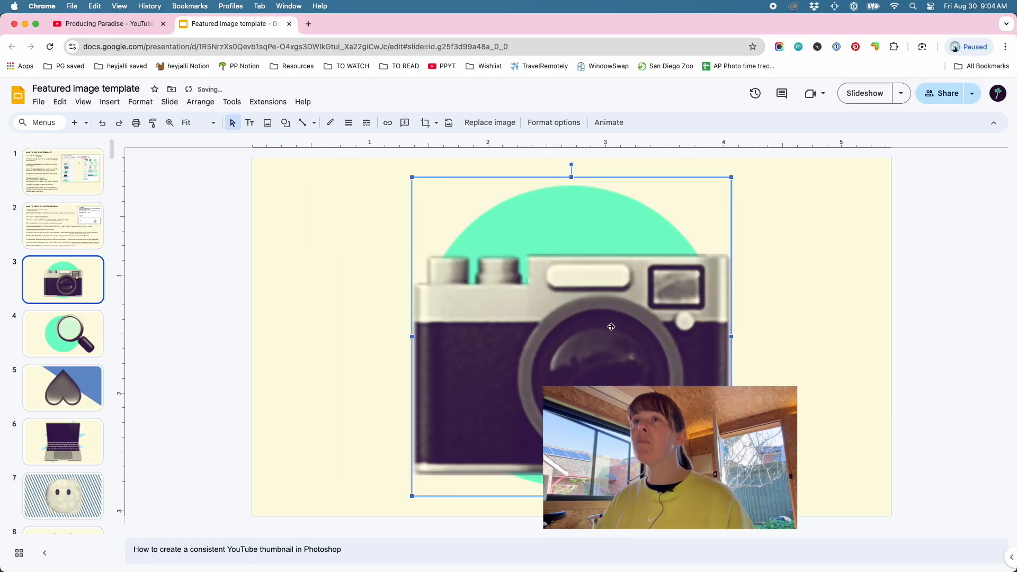
click(190, 239)
Step: Change the camera slide's layout to Diagonal - light blue
scroll(65, 219, down, 5)
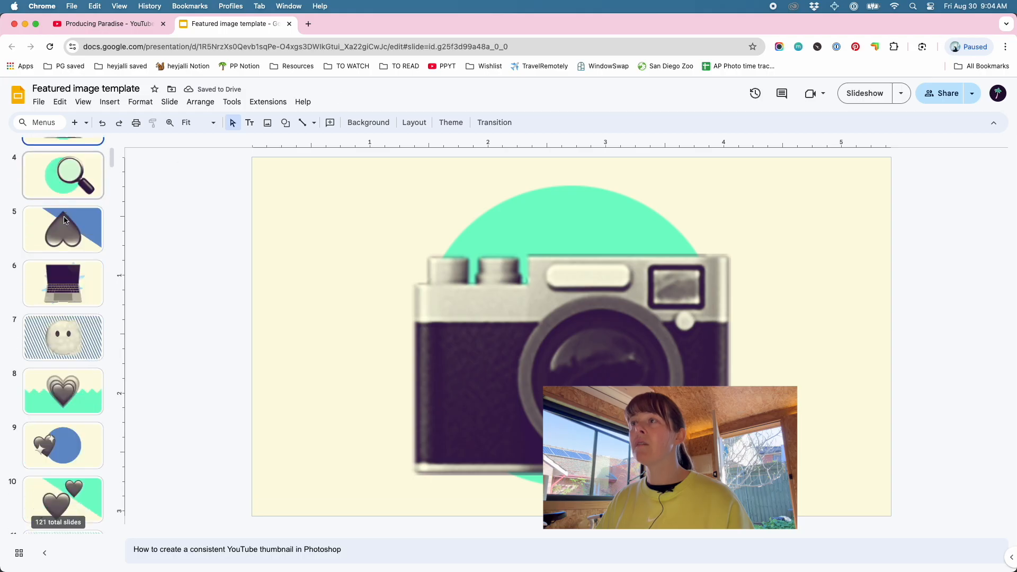
scroll(66, 219, up, 1)
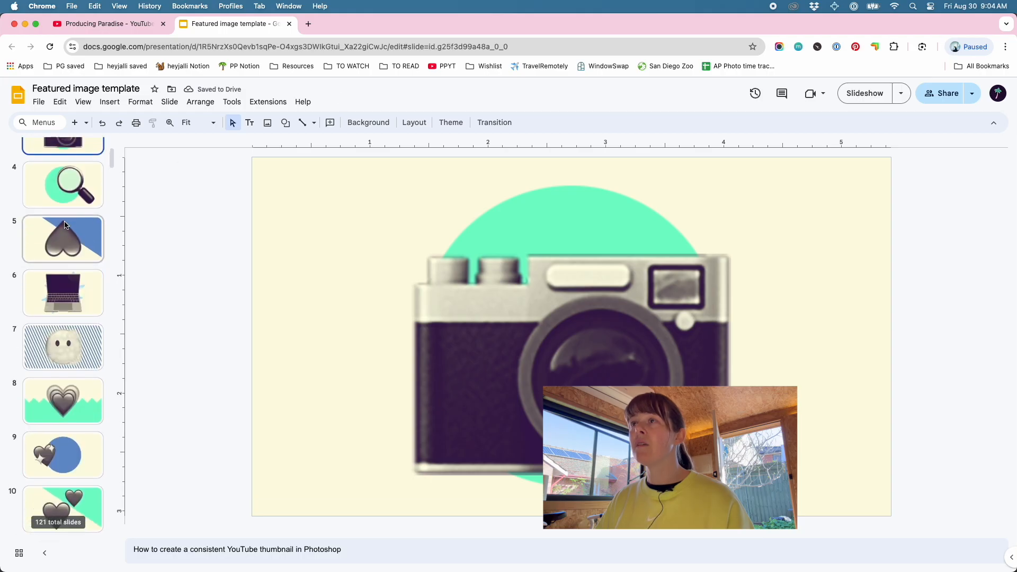
click(415, 126)
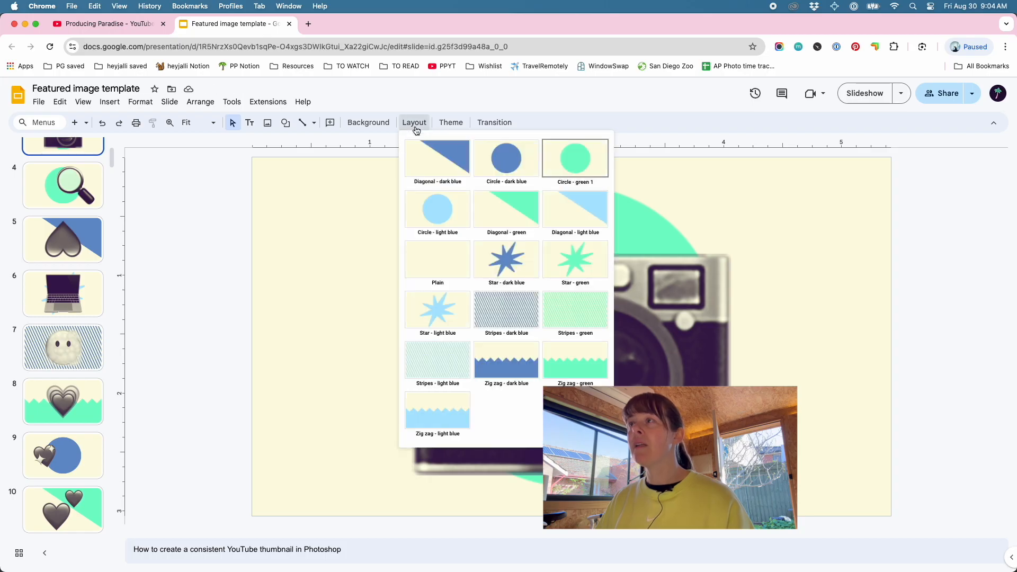
click(587, 209)
scroll(106, 219, up, 3)
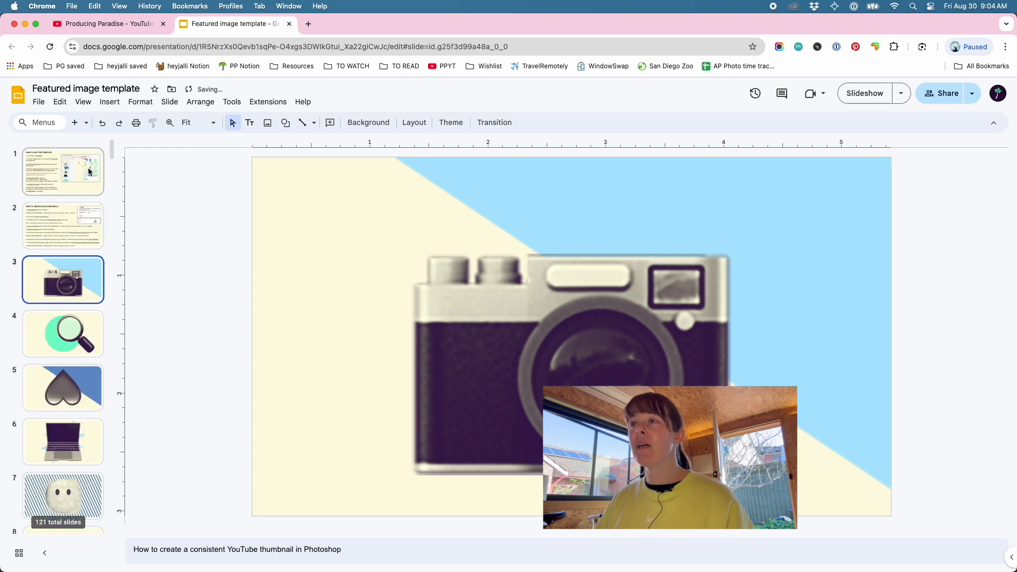
Step: Download the current camera slide as a JPEG image
click(38, 102)
mouse_move(104, 233)
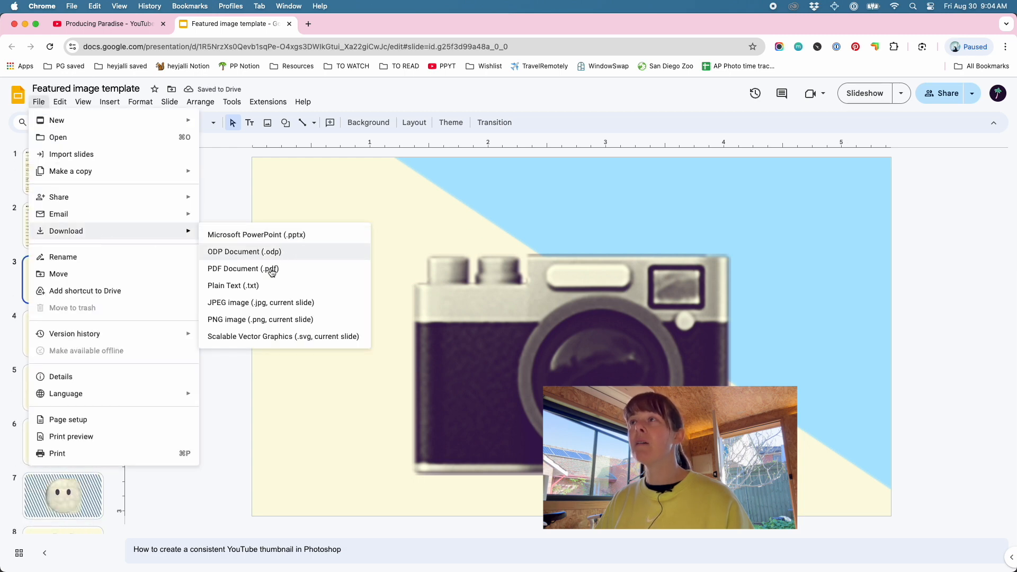
click(260, 305)
Step: Rename Featured image template.jpg in Downloads as "How to create a consistent YouTube thumbnail in Photoshop"
click(25, 117)
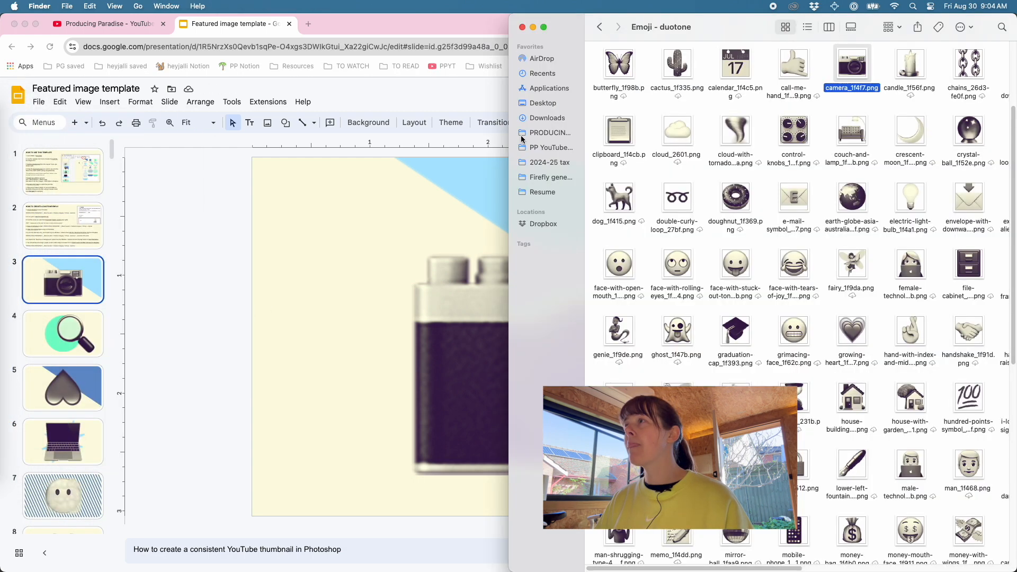
click(547, 117)
click(637, 66)
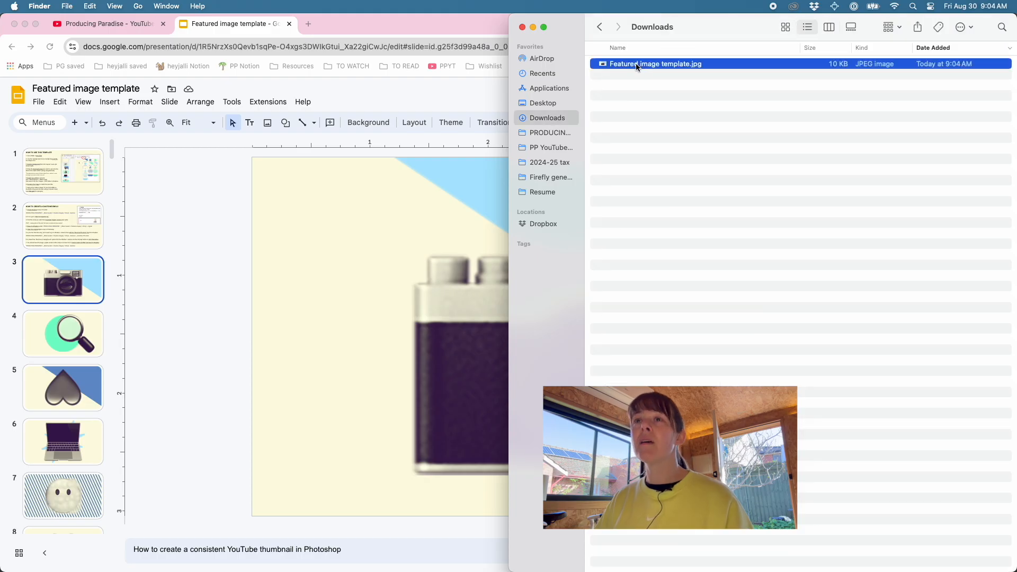
key(Return)
text(How to create a consistent YouTube thumbnail in Photoshop)
key(Return)
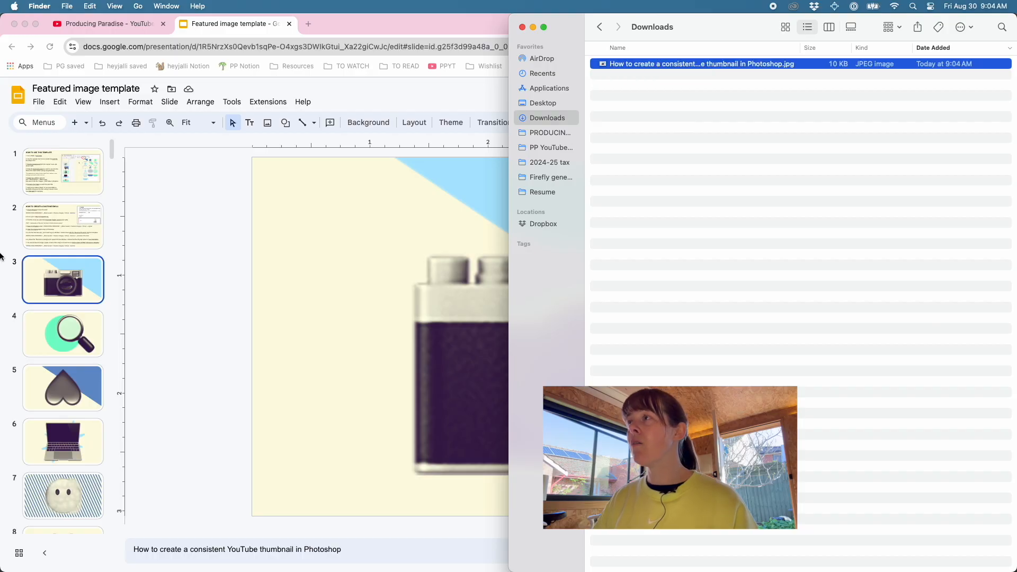
Step: Switch to Photoshop, collapse the Screenshot and Title text layer groups and expand the Feature images group
mouse_move(10, 270)
click(24, 345)
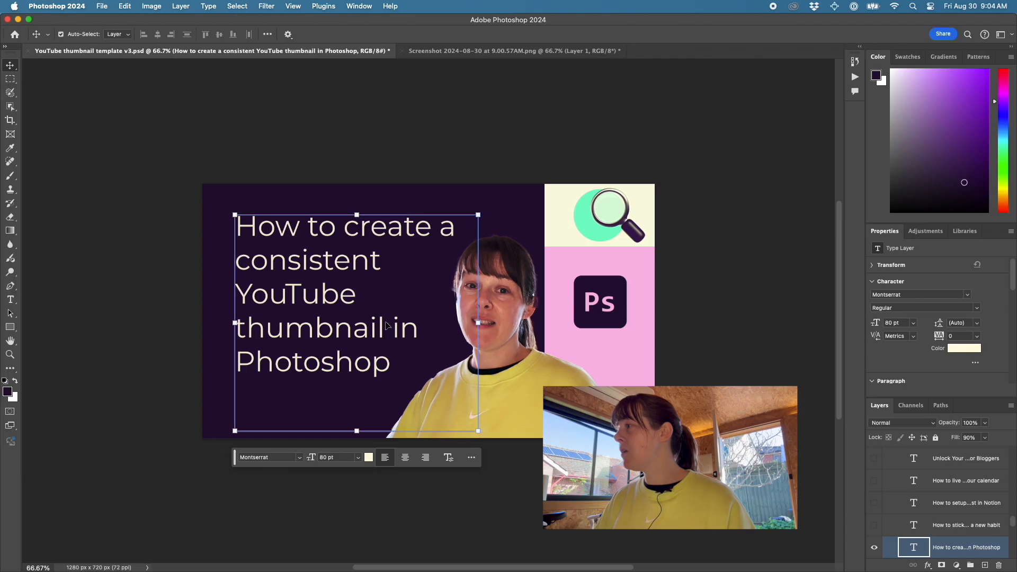
scroll(911, 482, down, 2)
scroll(911, 482, up, 5)
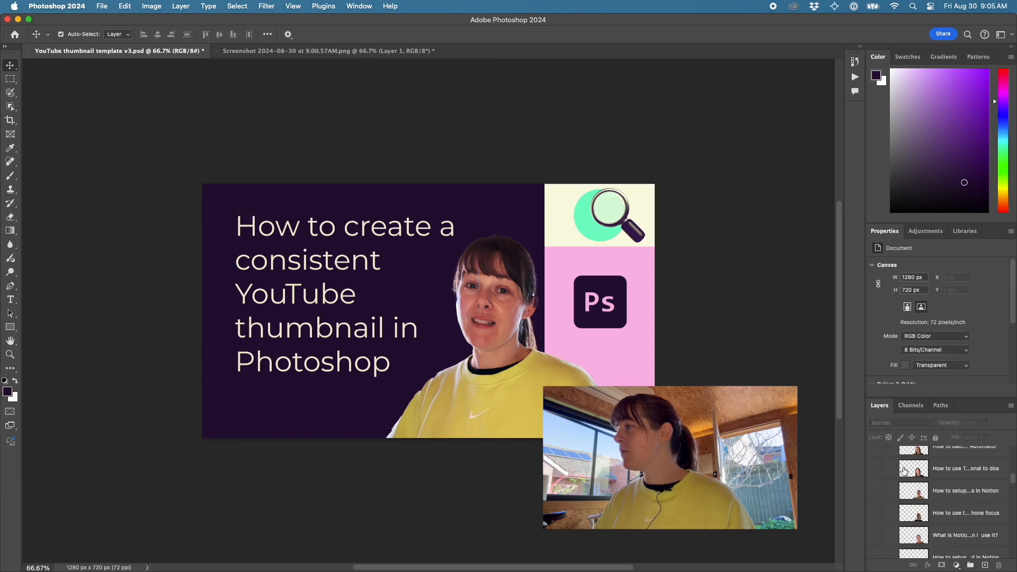
click(886, 453)
click(890, 480)
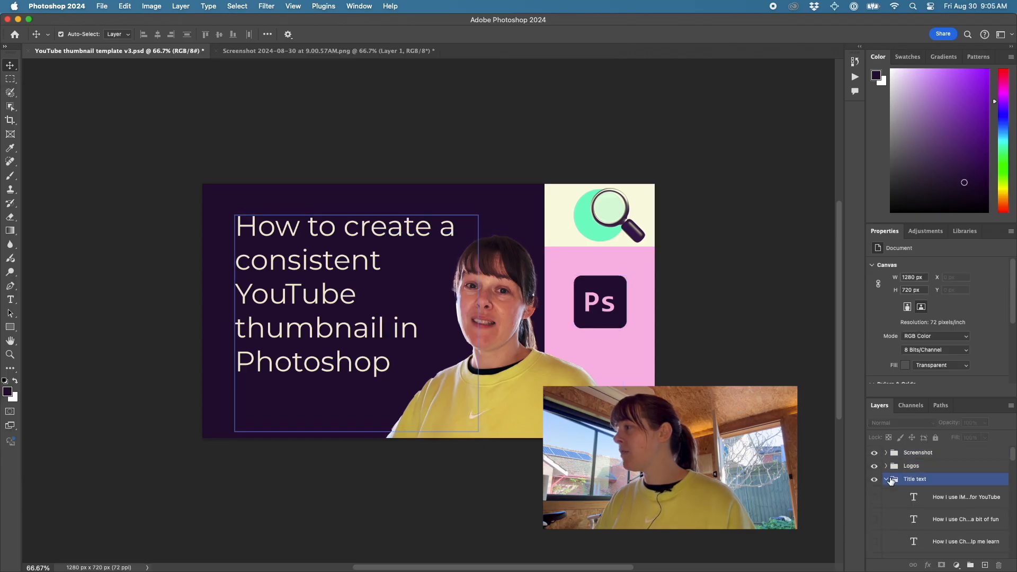
click(885, 481)
click(910, 493)
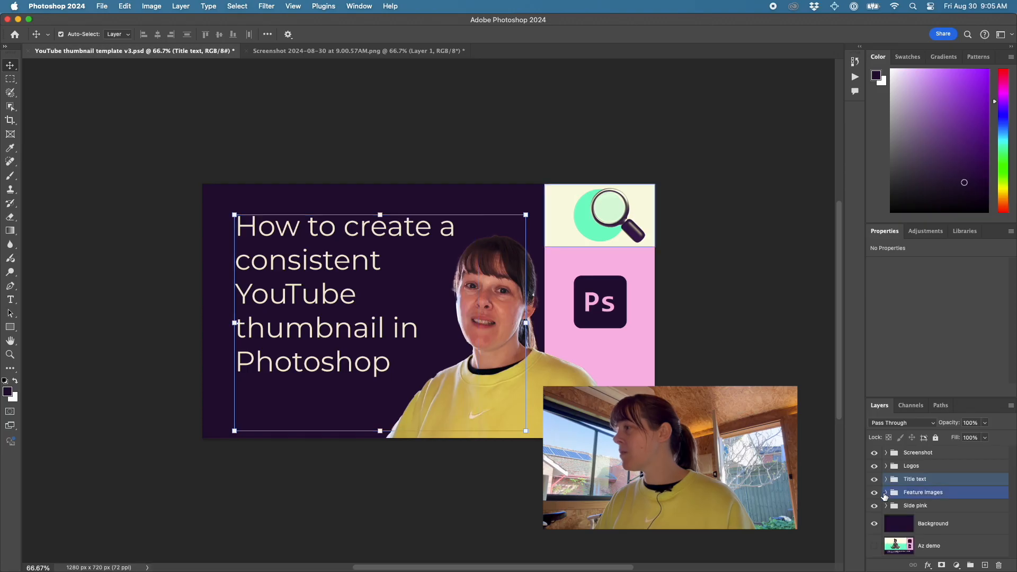
click(885, 493)
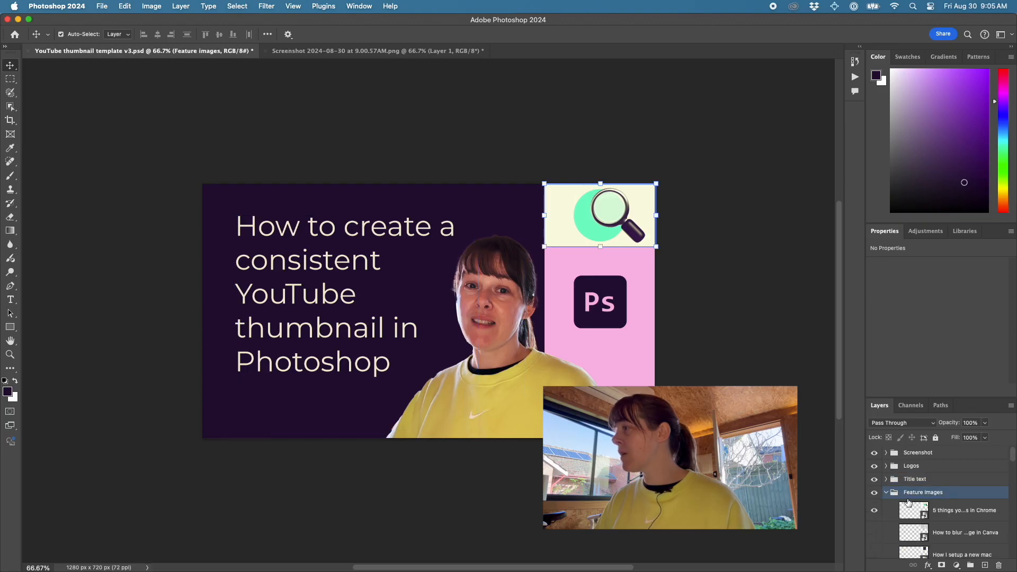
Step: Hide the "5 things you can do with Google Lens in Chrome" layer and add a new layer above it
click(874, 512)
click(950, 511)
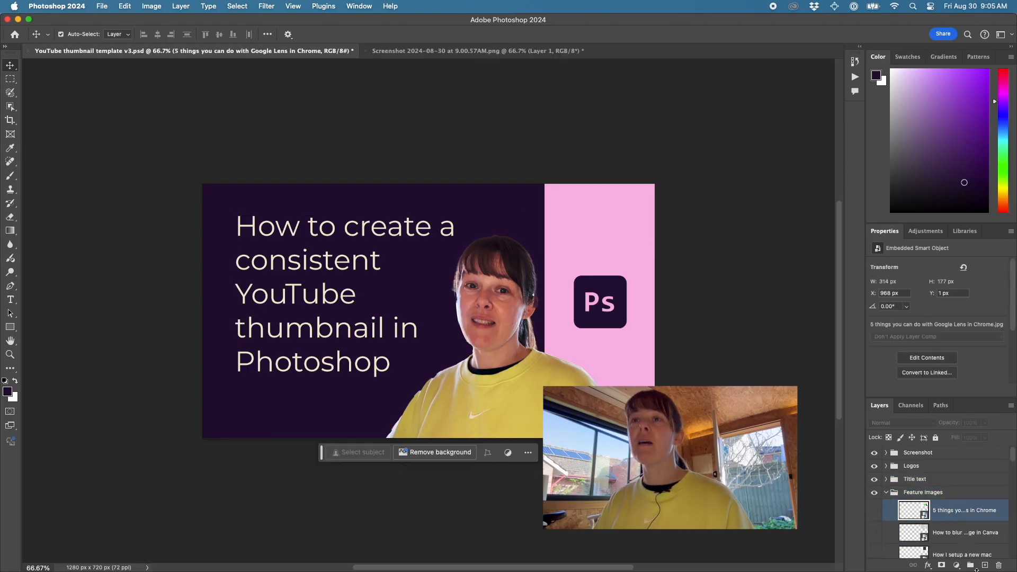
click(983, 566)
Step: Place the downloaded camera JPEG from Downloads into the thumbnail's Feature images group
mouse_move(3, 159)
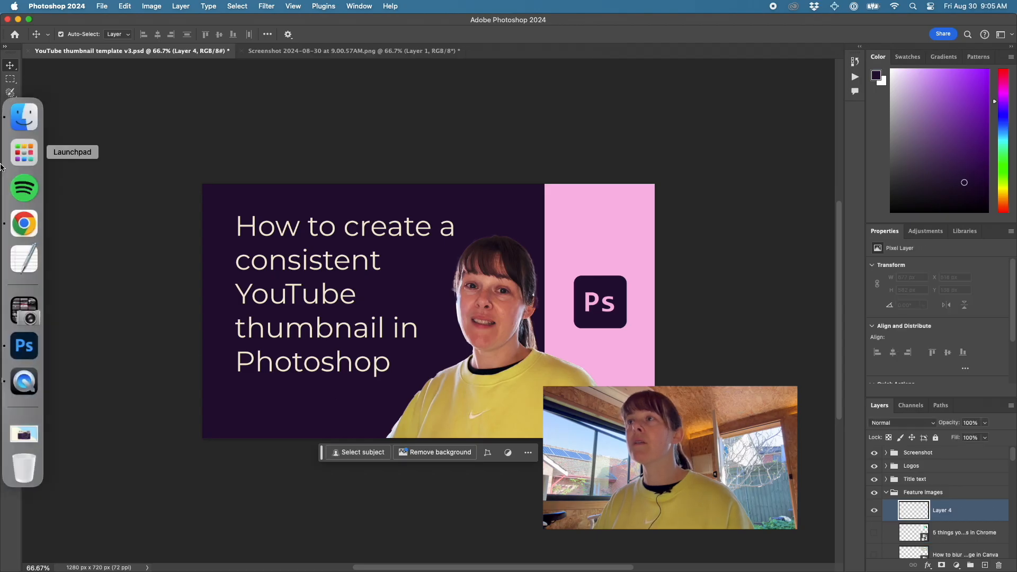
click(25, 432)
drag(91, 438, 588, 214)
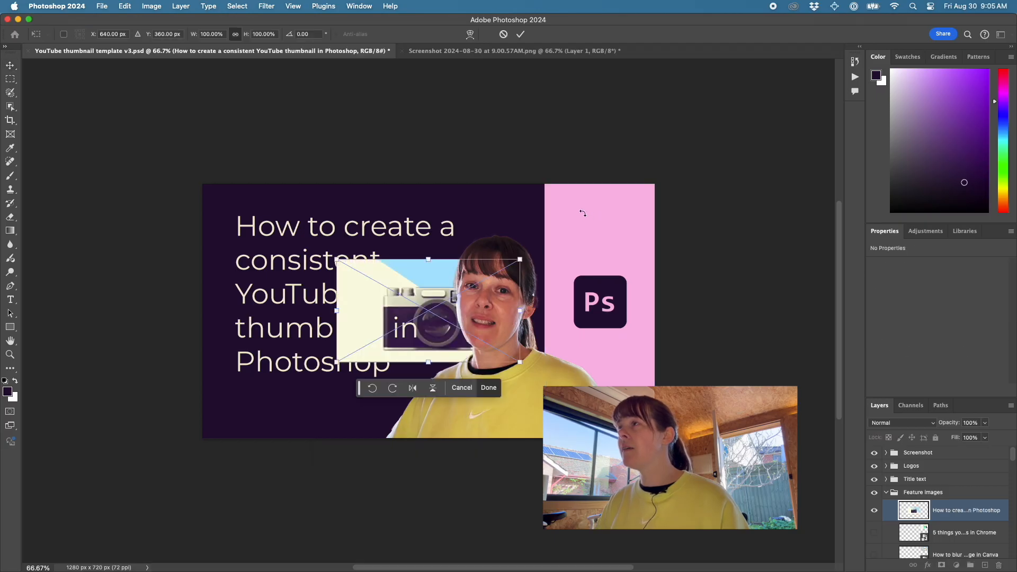
Step: Scale the camera image to about 60%, fit it into the thumbnail's top-right corner above the pink panel, then deselect it
drag(434, 313, 563, 209)
drag(470, 287, 558, 268)
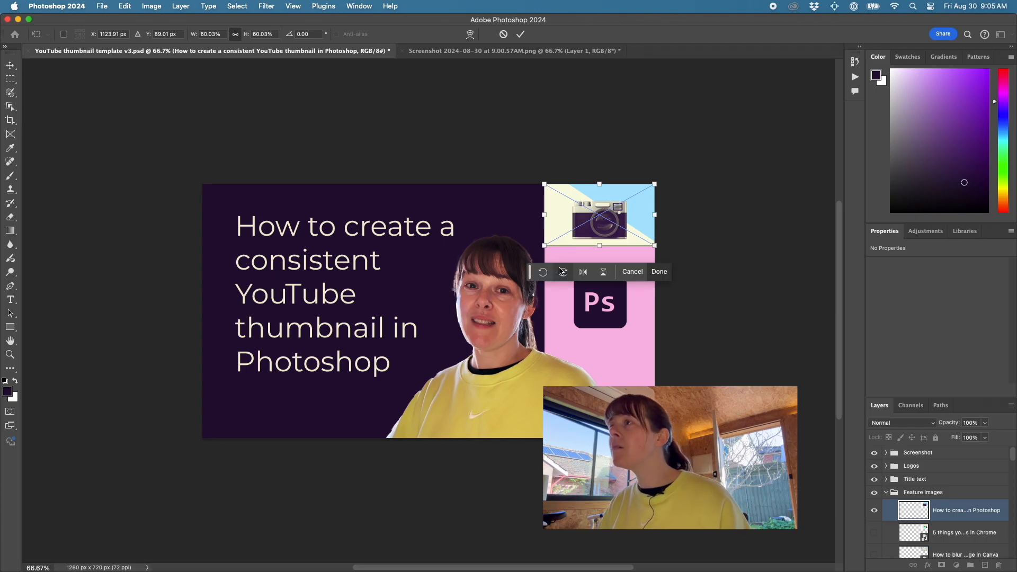
key(Return)
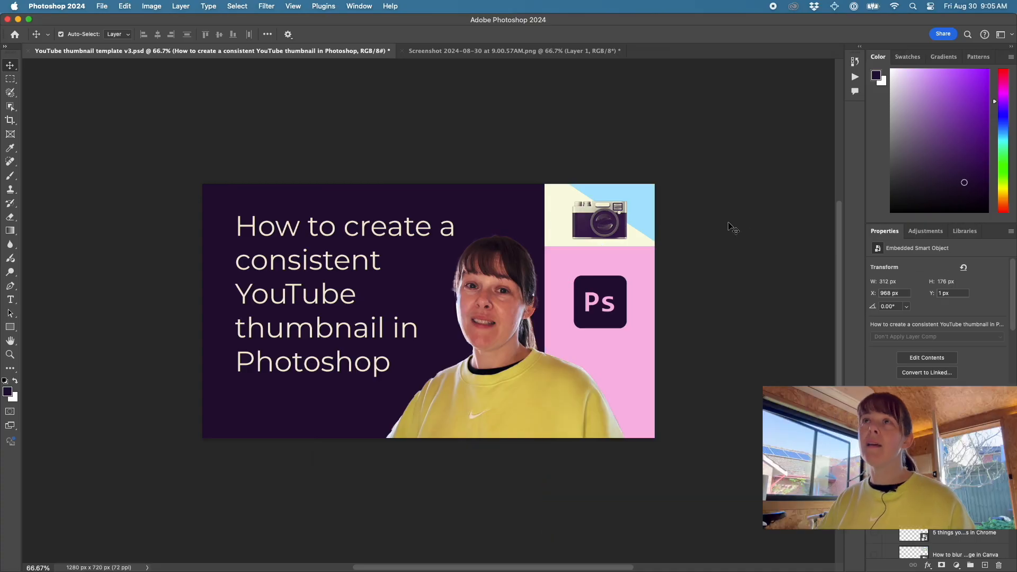
click(731, 227)
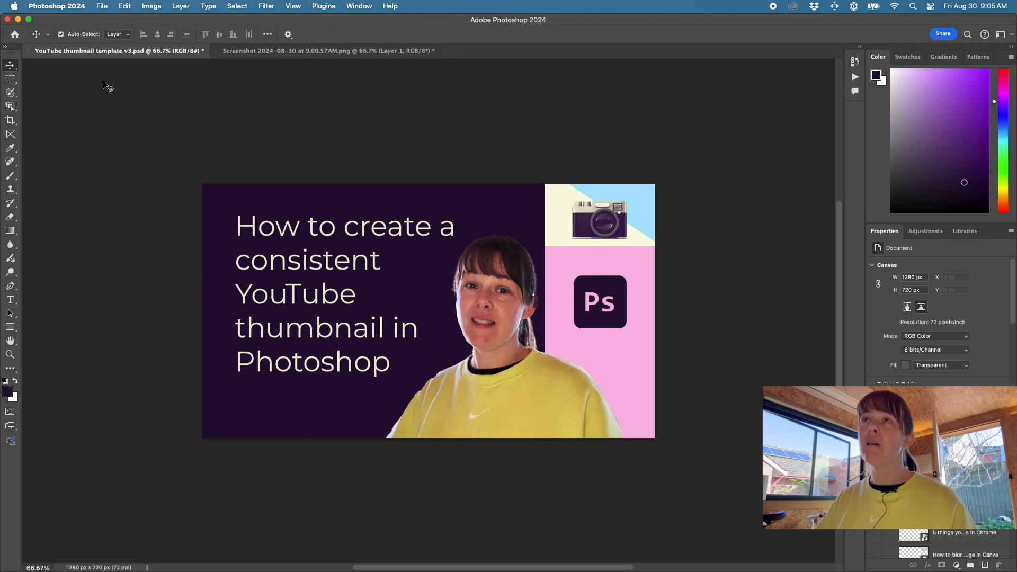
Step: Save the thumbnail template document and start a quick export of it as a PNG
click(102, 5)
click(109, 112)
click(101, 6)
mouse_move(156, 174)
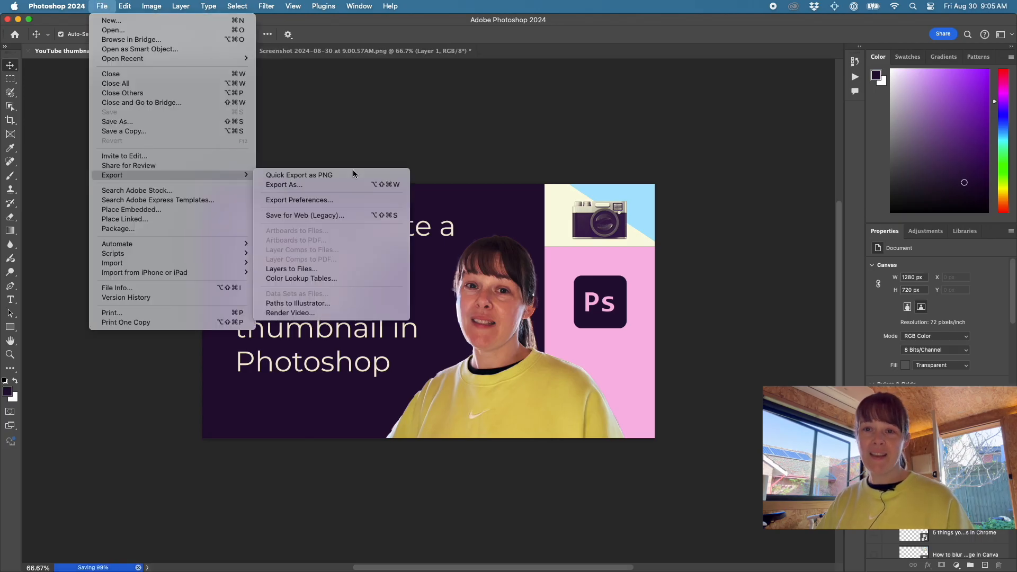
click(353, 176)
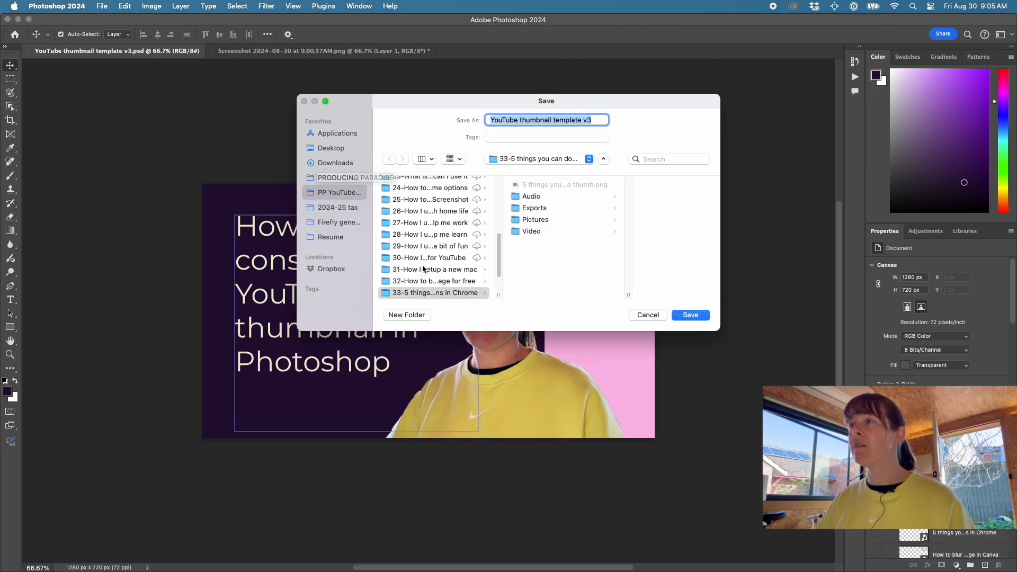
scroll(422, 255, down, 3)
click(404, 315)
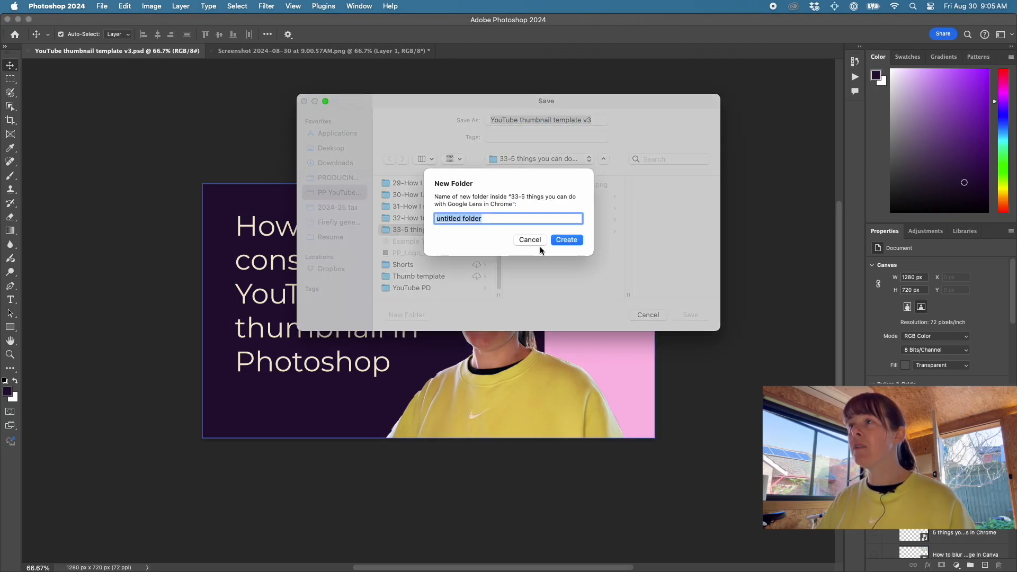
click(539, 243)
Step: Create a folder named "34-How to create a consistent YouTube thumbnail in Photoshop" inside PP YouTube content as the export location
scroll(382, 228, up, 10)
click(345, 193)
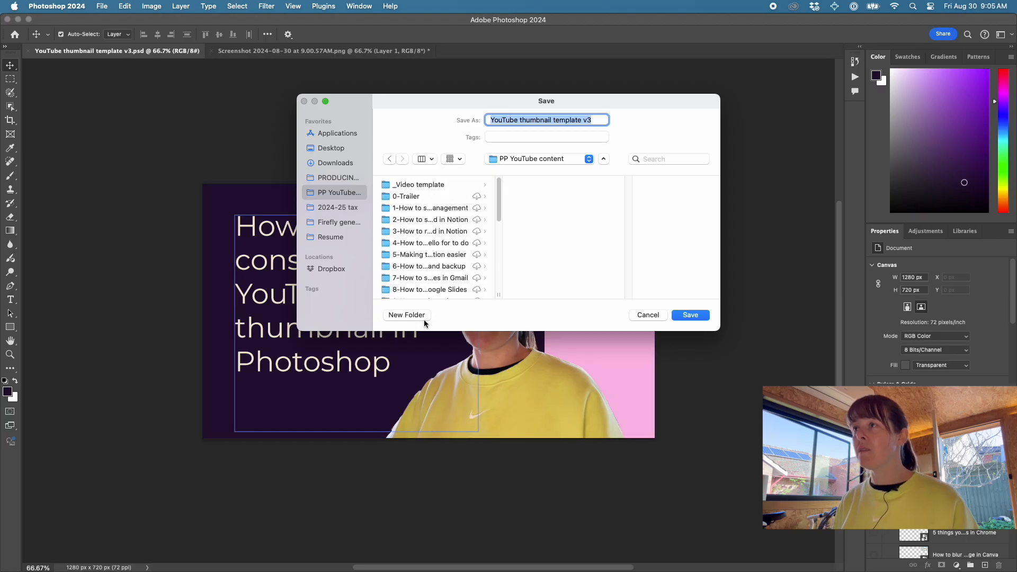
click(418, 316)
key(super+v)
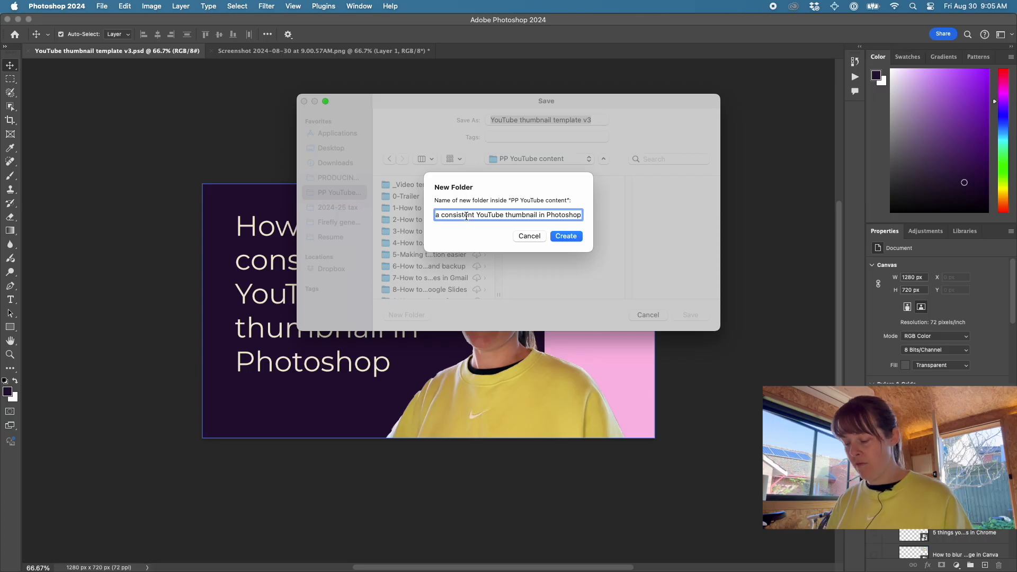
key(super+Left)
key(super+Right)
key(Return)
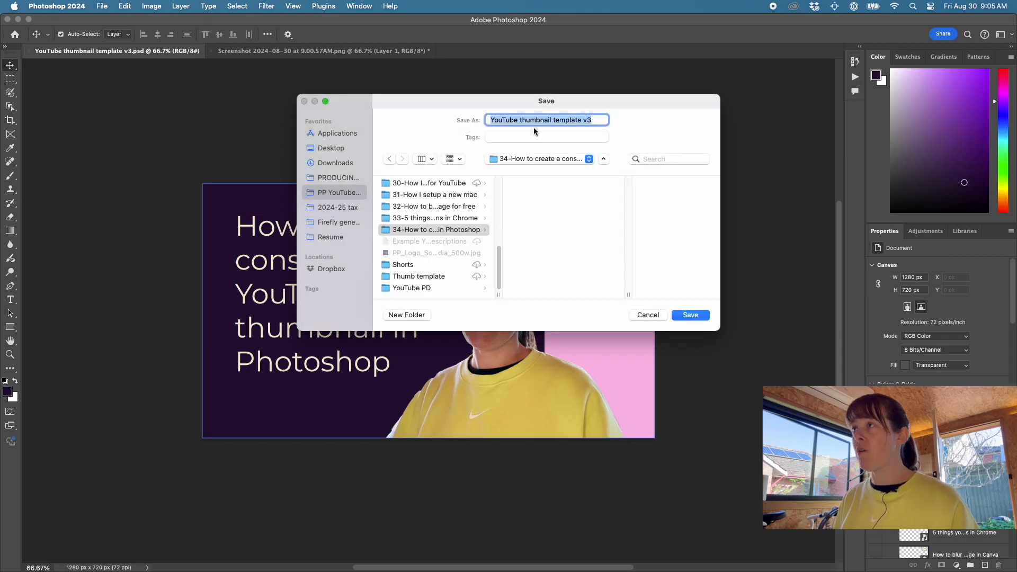
Step: Name the exported PNG "How to create a consistent YouTube thumbnail in Photoshop thumb" and save it in the new folder
text(How to create a consistent YouTube thumbnail in Photoshop)
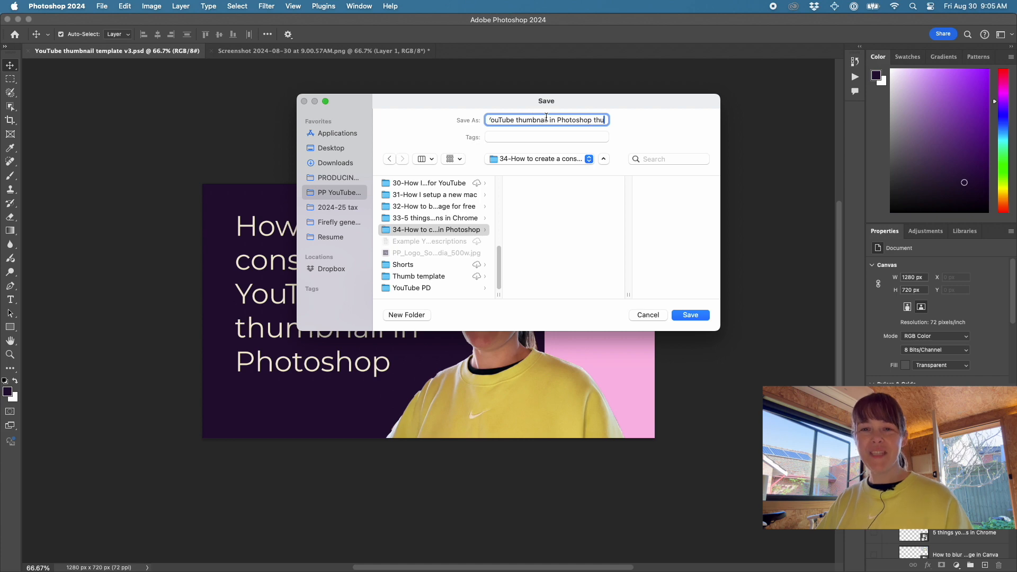
key(Return)
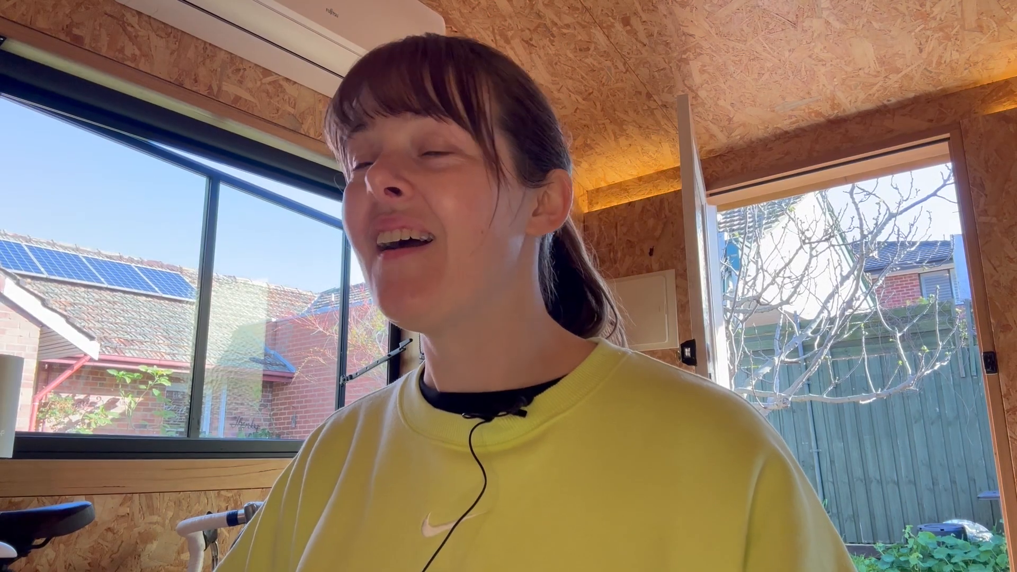